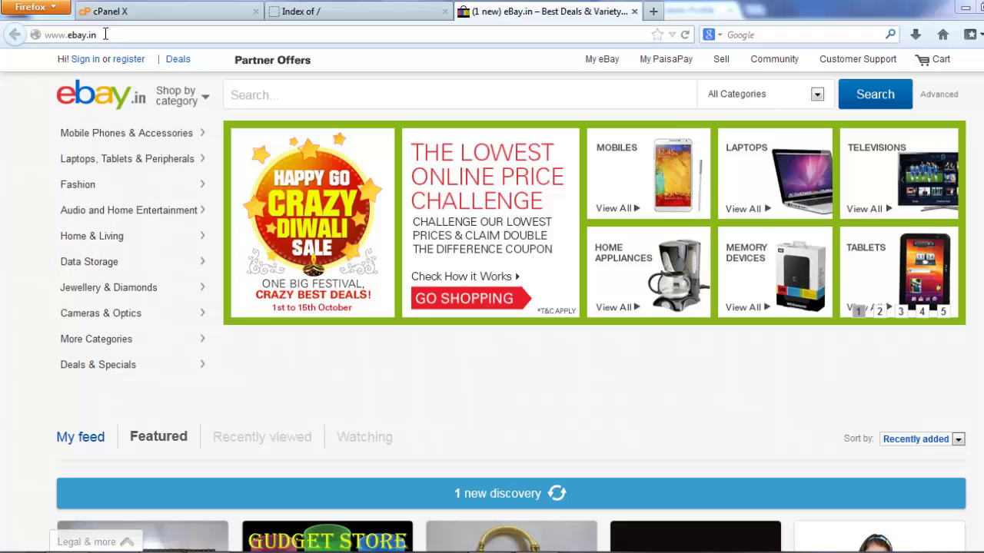
Return to the cPanel tab, briefly checking the eBay tab, and scroll down to the Software/Services tools
click(159, 17)
scroll(315, 173, up, 3)
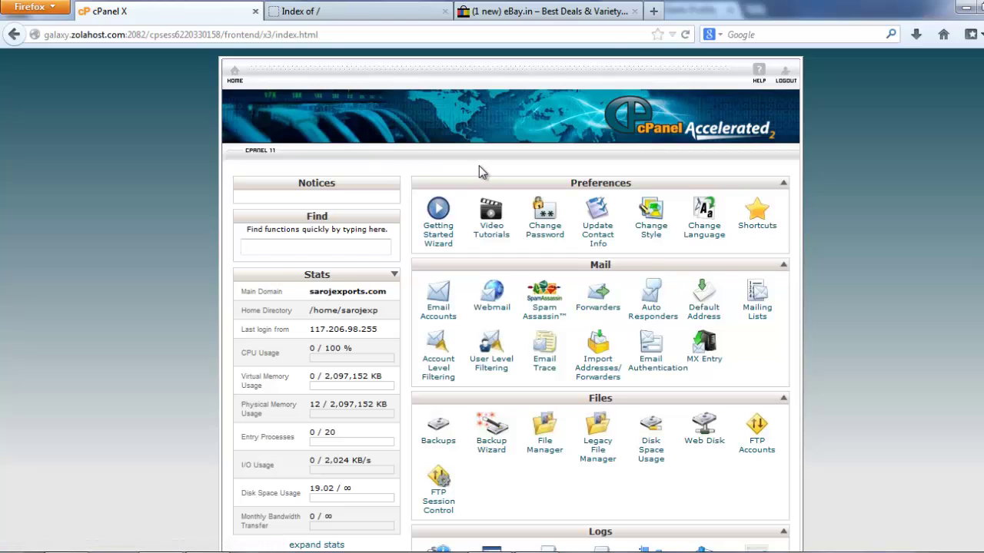
scroll(479, 171, down, 4)
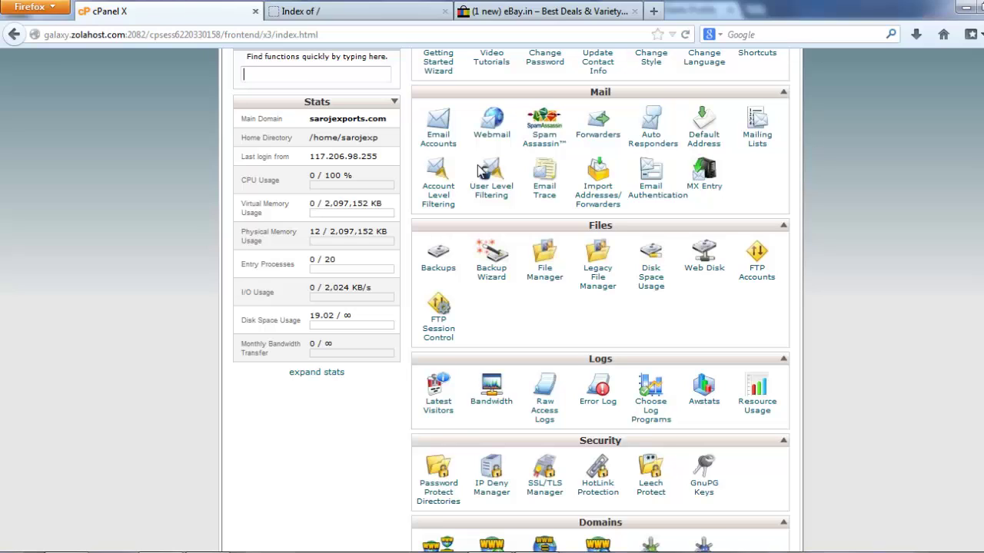
click(551, 11)
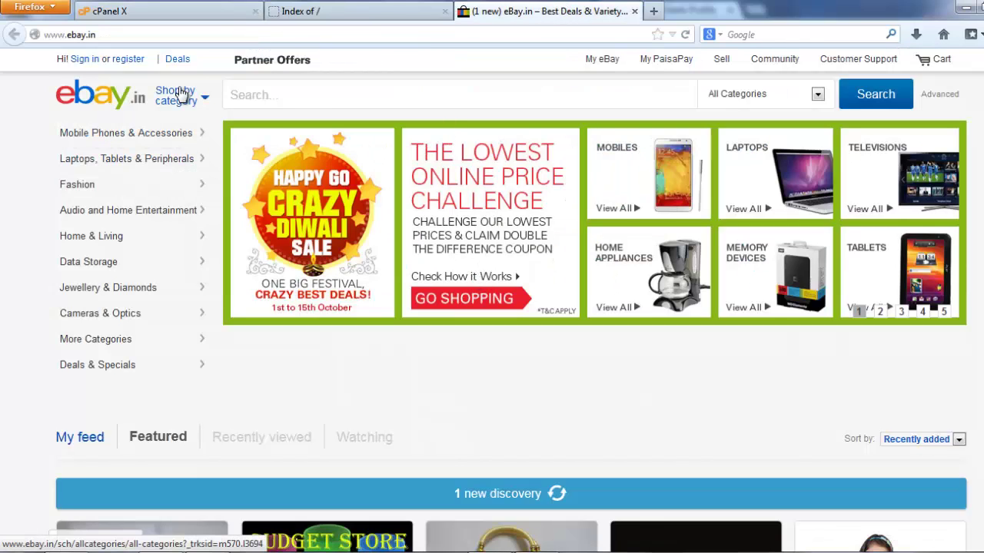
click(177, 12)
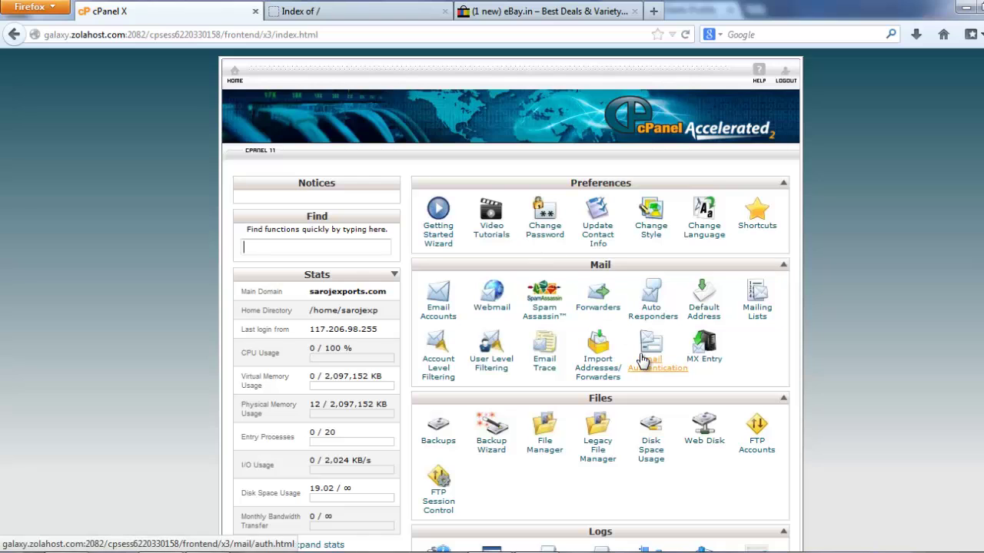
scroll(627, 359, down, 2)
scroll(627, 359, down, 2)
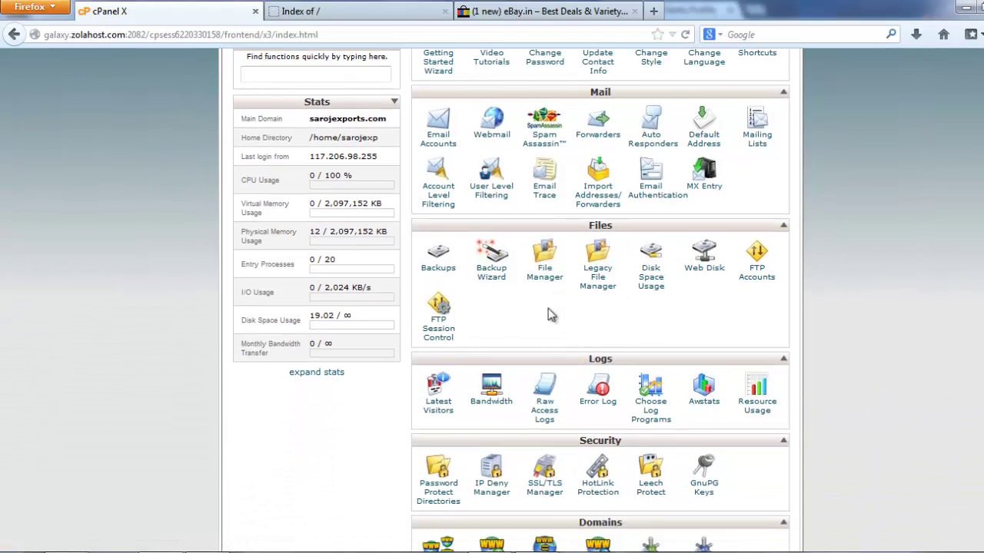
scroll(548, 308, down, 1)
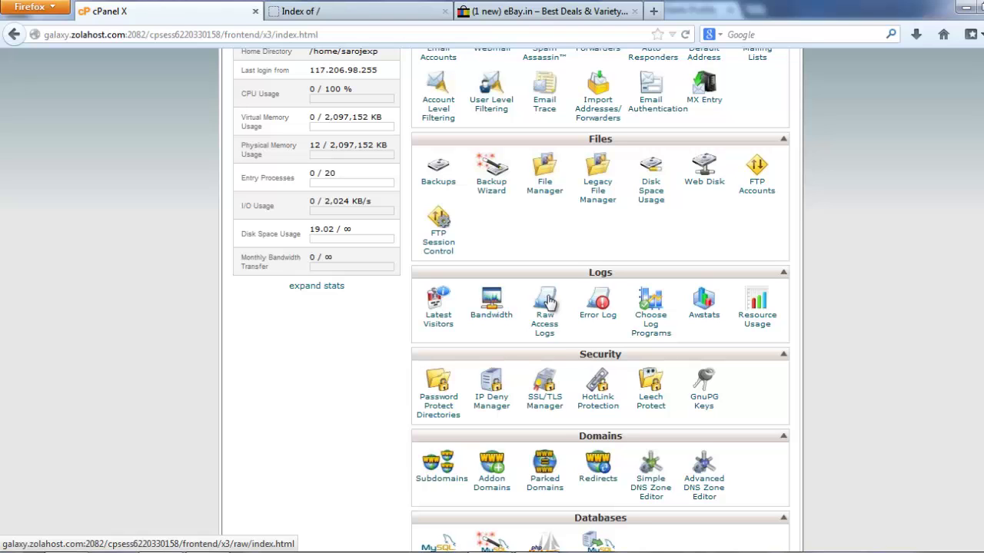
scroll(561, 239, down, 4)
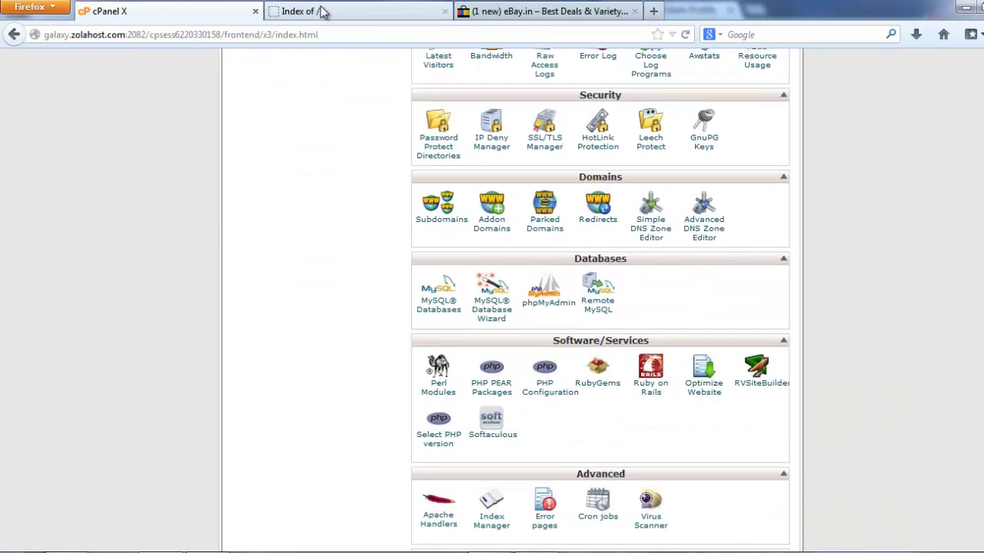
click(347, 11)
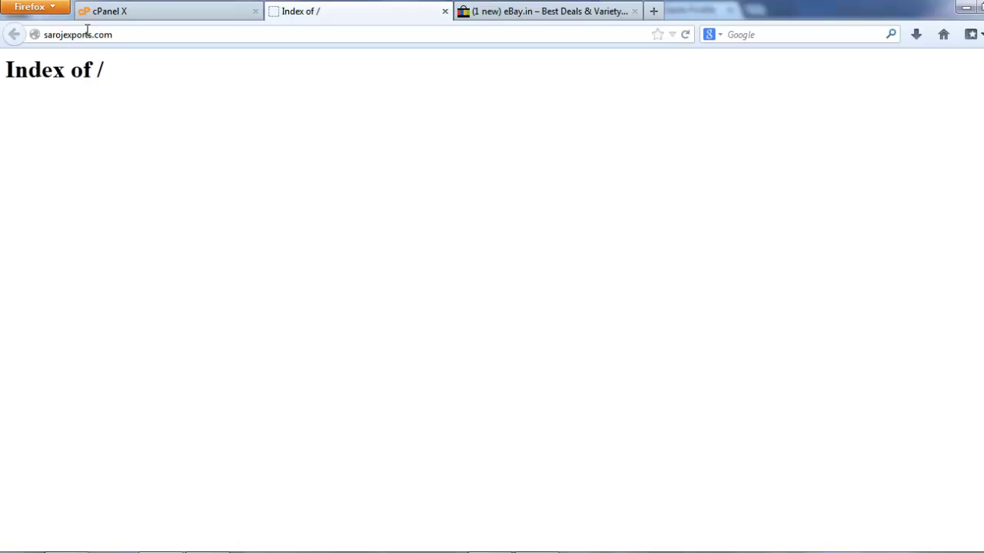
click(119, 33)
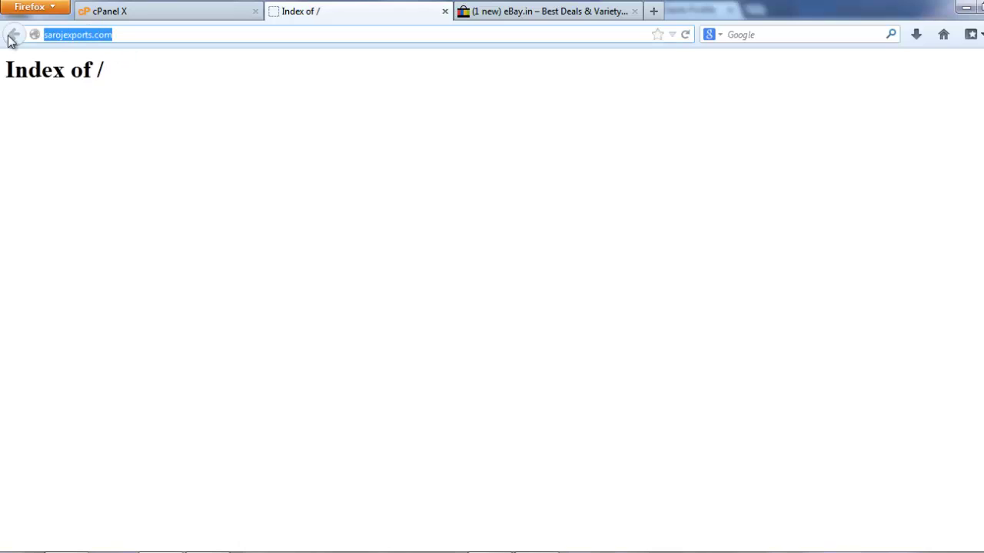
click(130, 74)
right_click(190, 95)
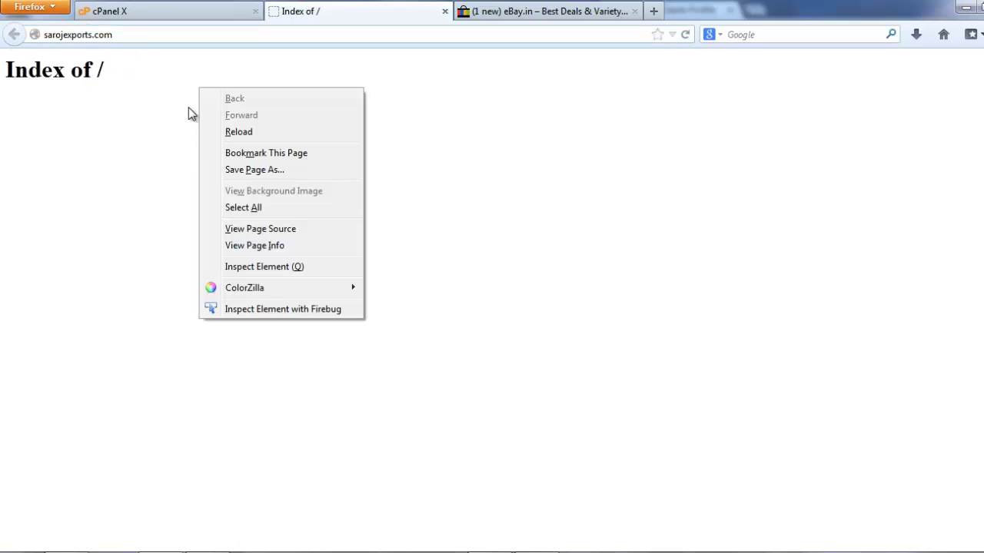
click(246, 132)
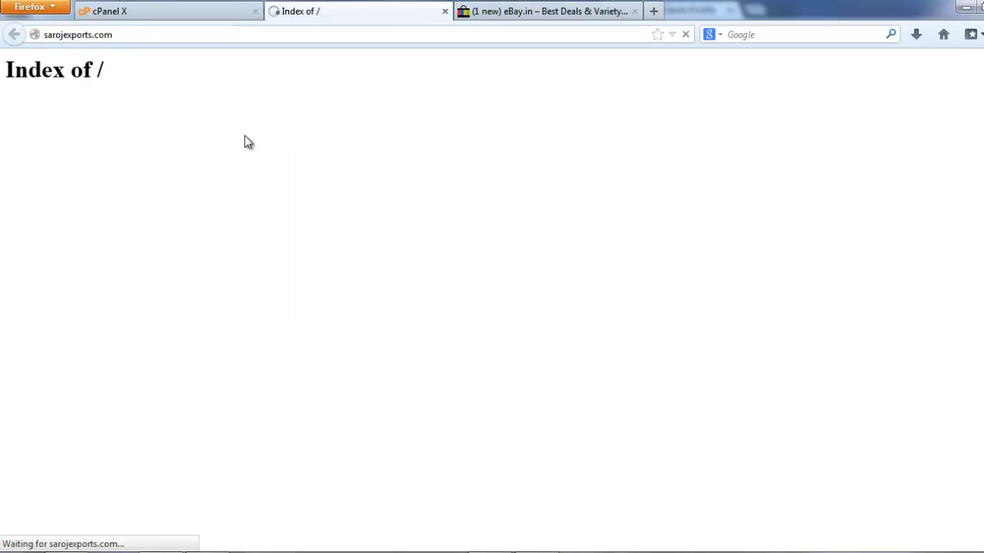
click(179, 11)
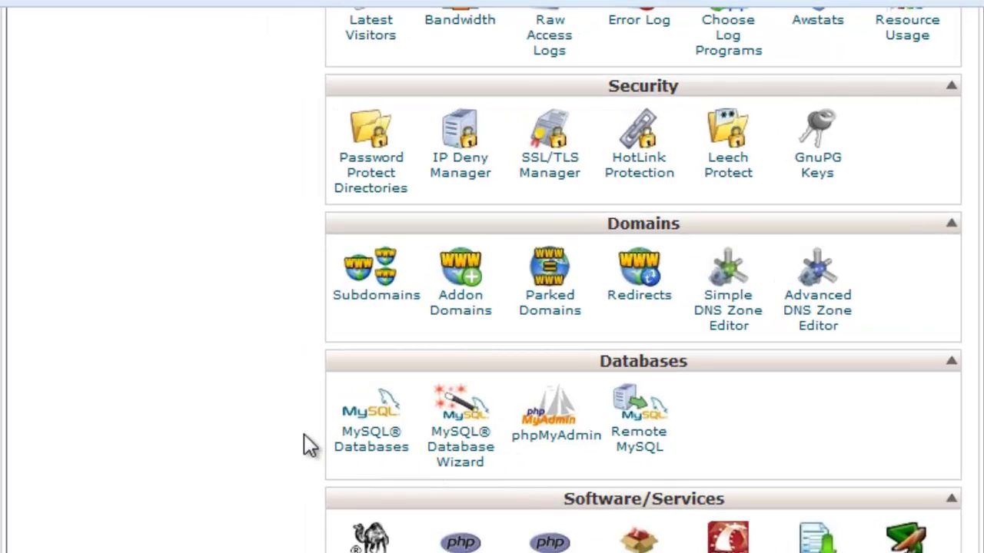
Scroll to Software/Services on the cPanel home page and launch Softaculous
scroll(301, 431, up, 4)
scroll(299, 429, down, 5)
scroll(300, 428, down, 3)
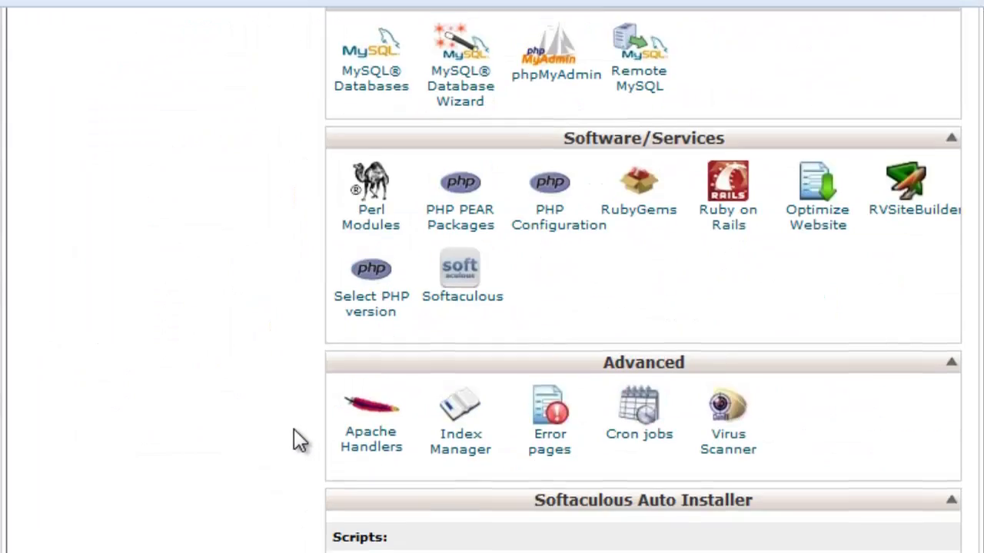
scroll(294, 429, up, 15)
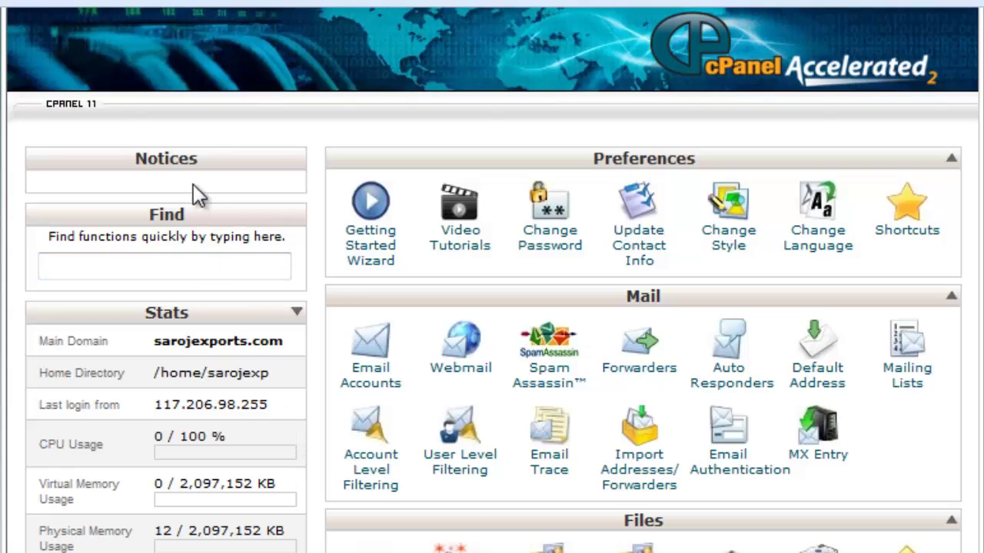
scroll(559, 432, down, 14)
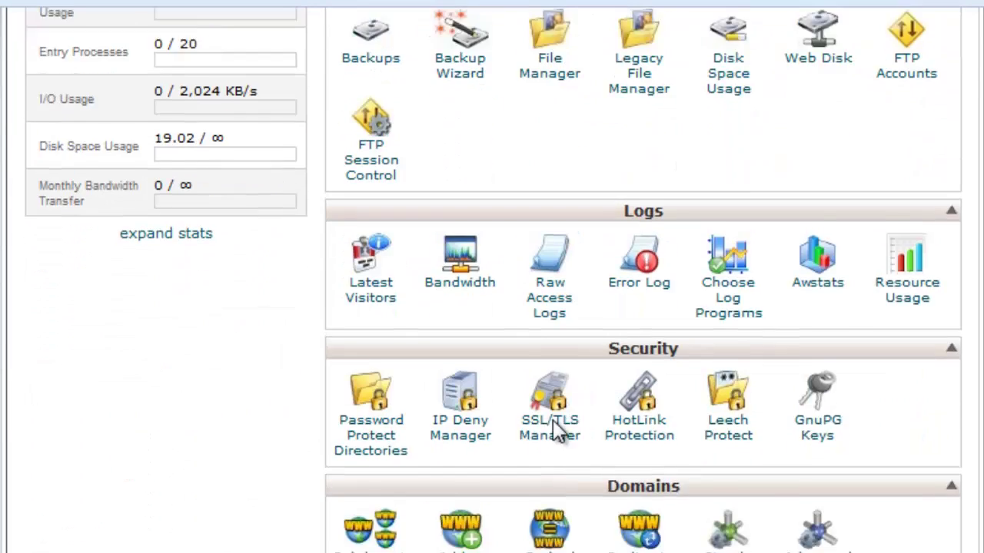
scroll(552, 420, down, 3)
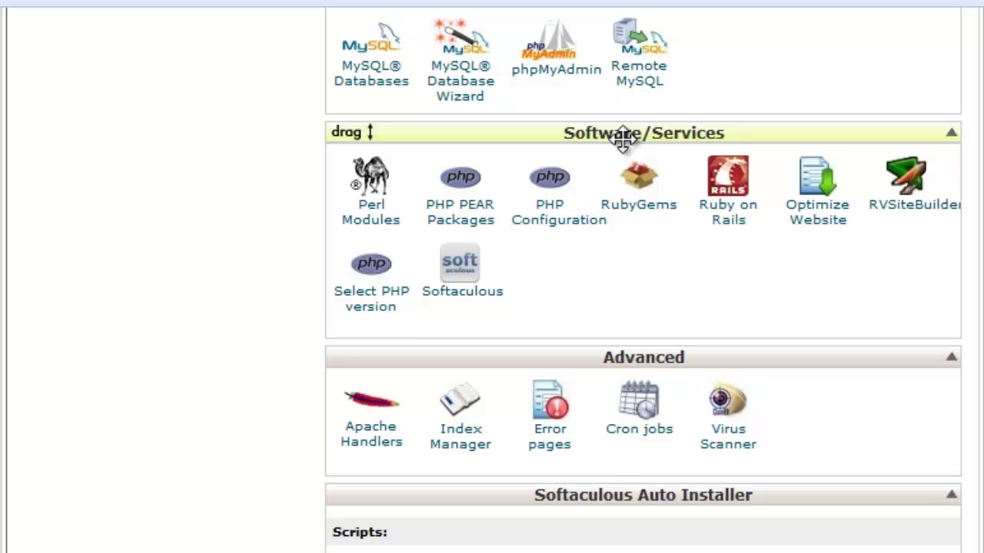
click(465, 286)
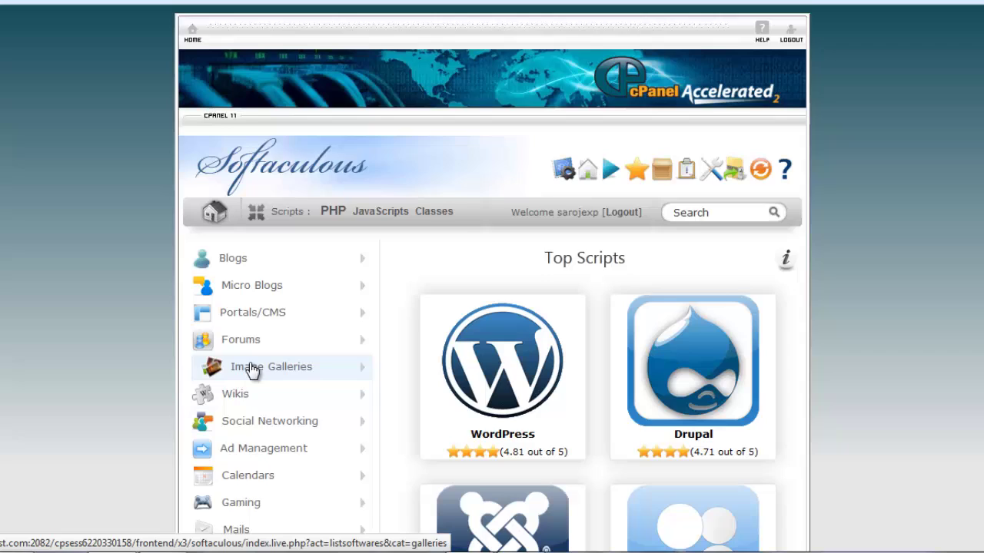
Show Softaculous's E-Commerce category of shop scripts
scroll(265, 376, down, 3)
scroll(258, 375, down, 5)
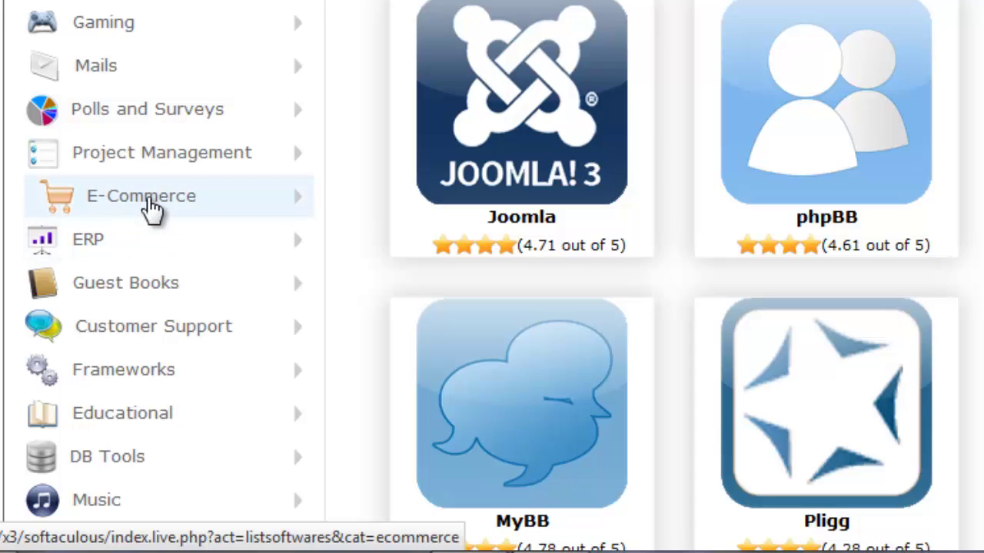
click(152, 209)
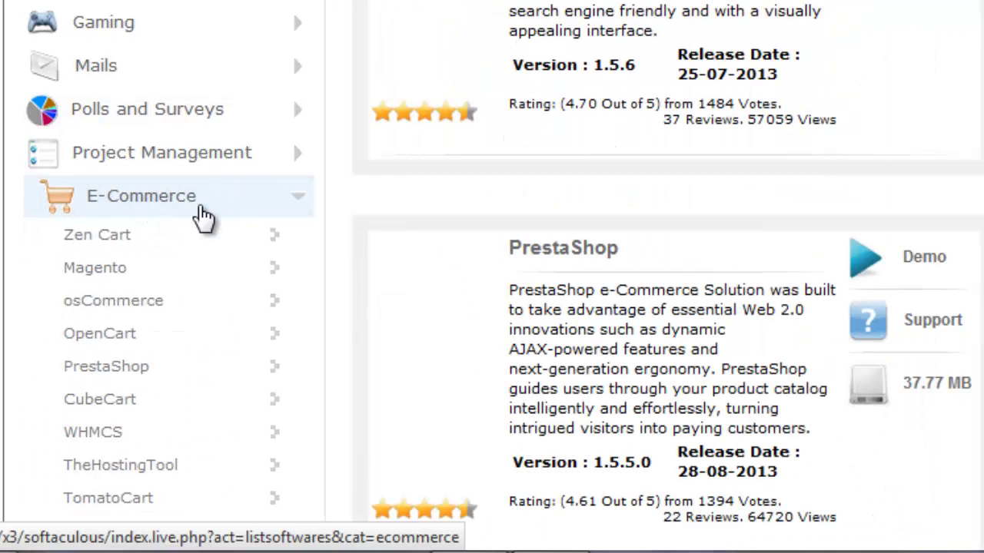
Browse the e-commerce scripts and bring up the link menu for OpenCart's Demo
scroll(215, 216, down, 3)
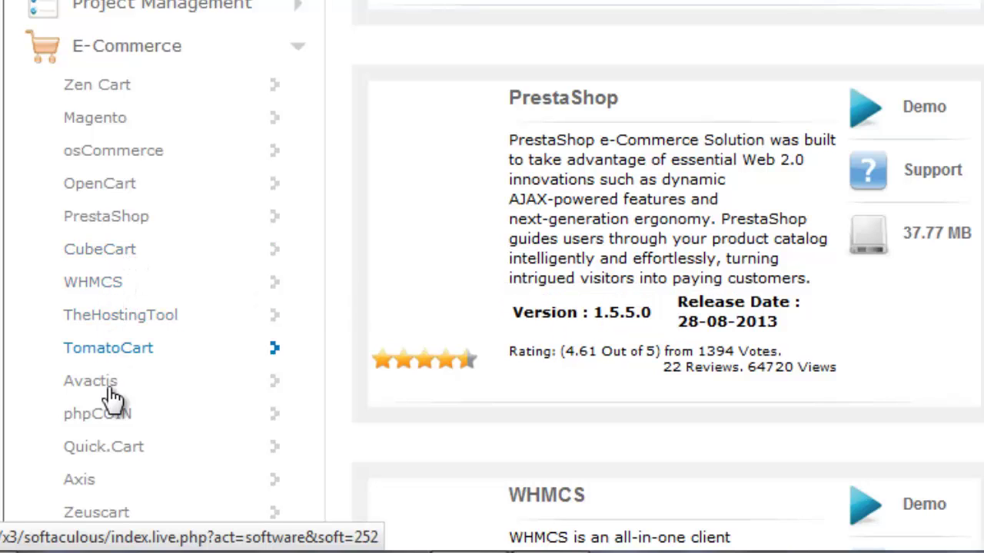
scroll(128, 446, down, 4)
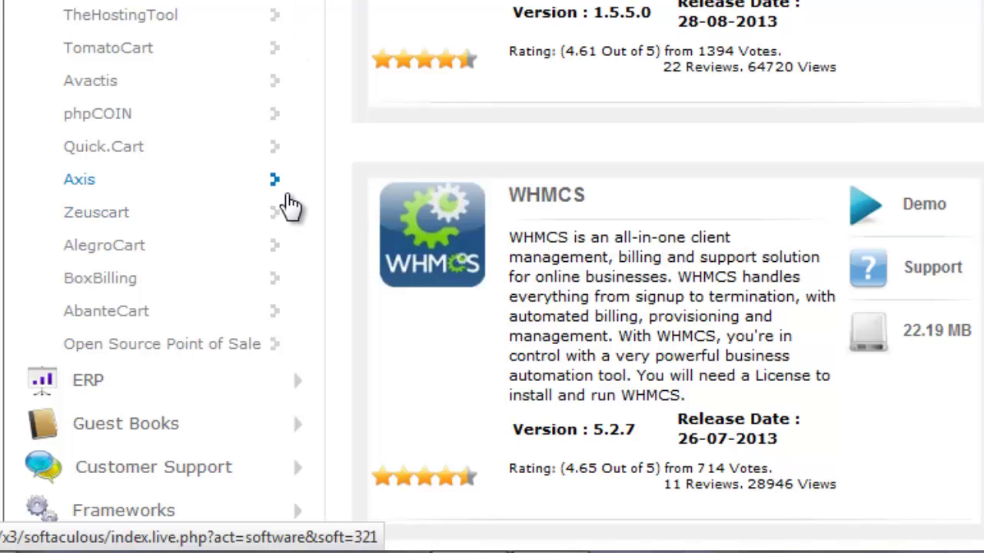
scroll(624, 50, up, 6)
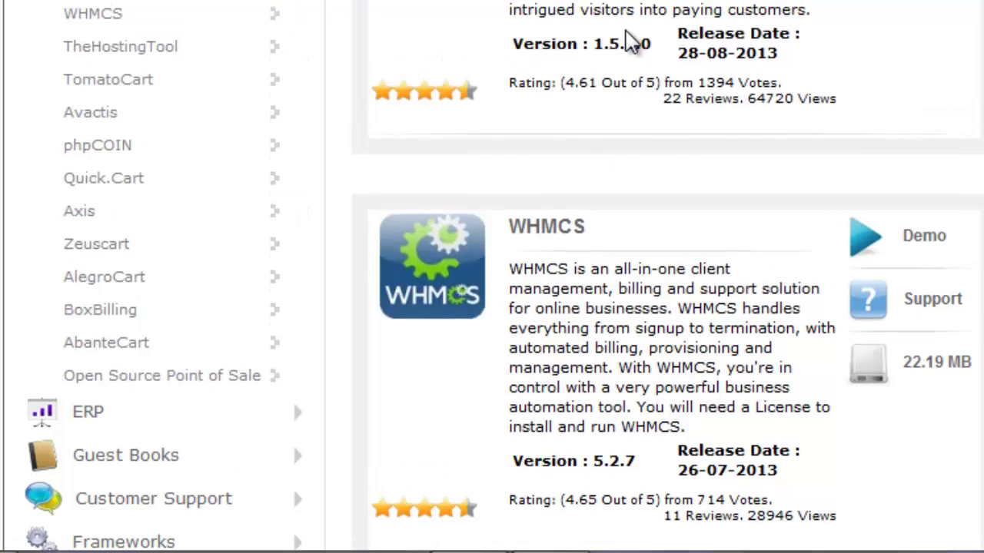
scroll(624, 50, up, 5)
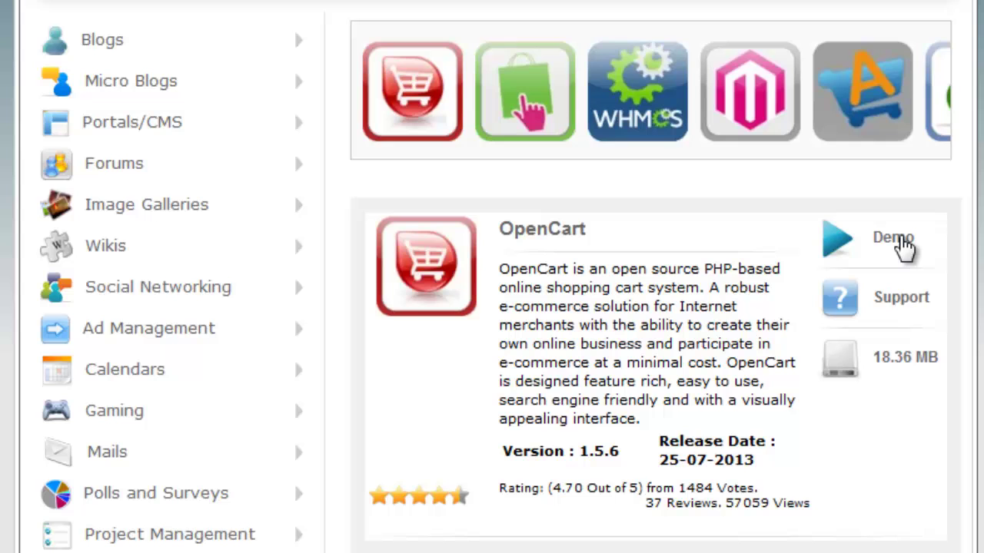
scroll(951, 215, down, 3)
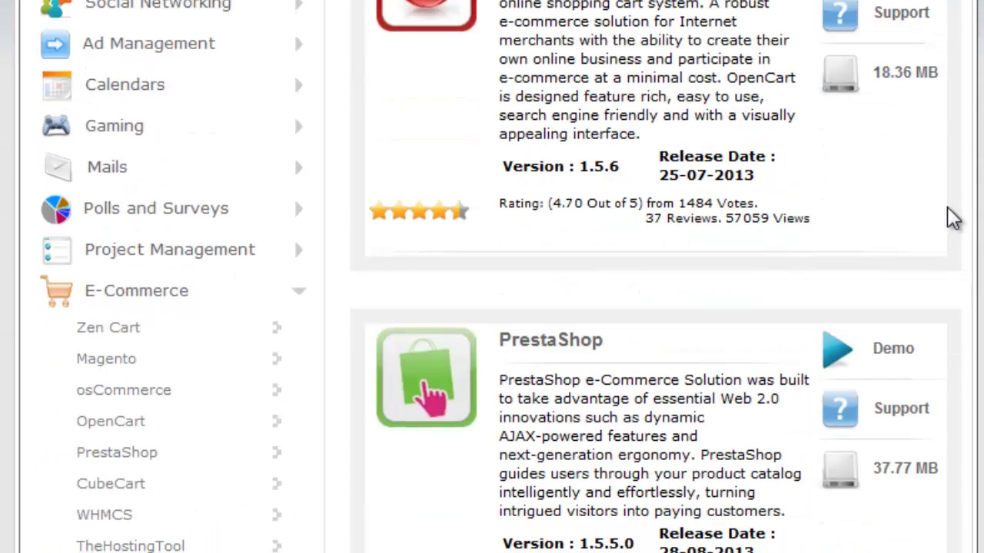
scroll(929, 146, down, 3)
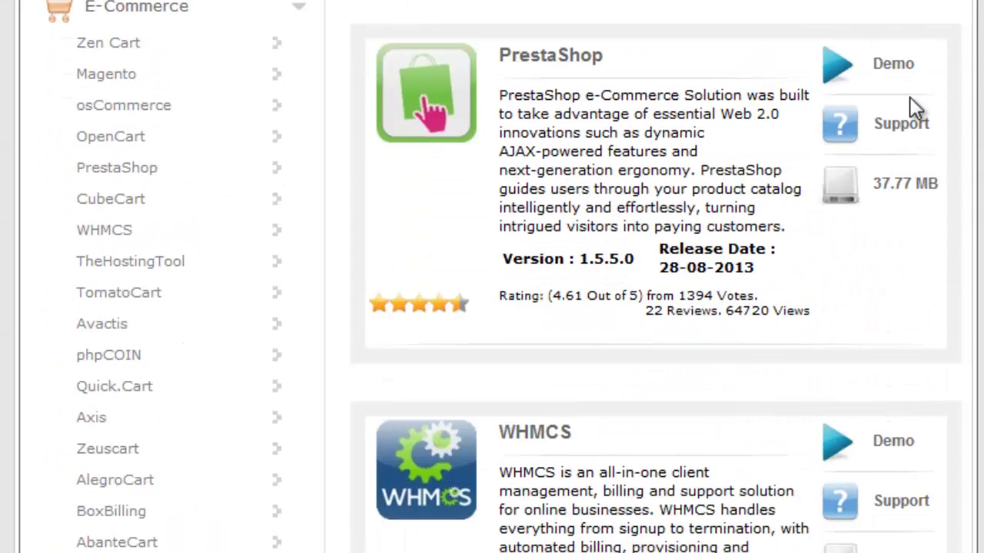
scroll(652, 171, up, 6)
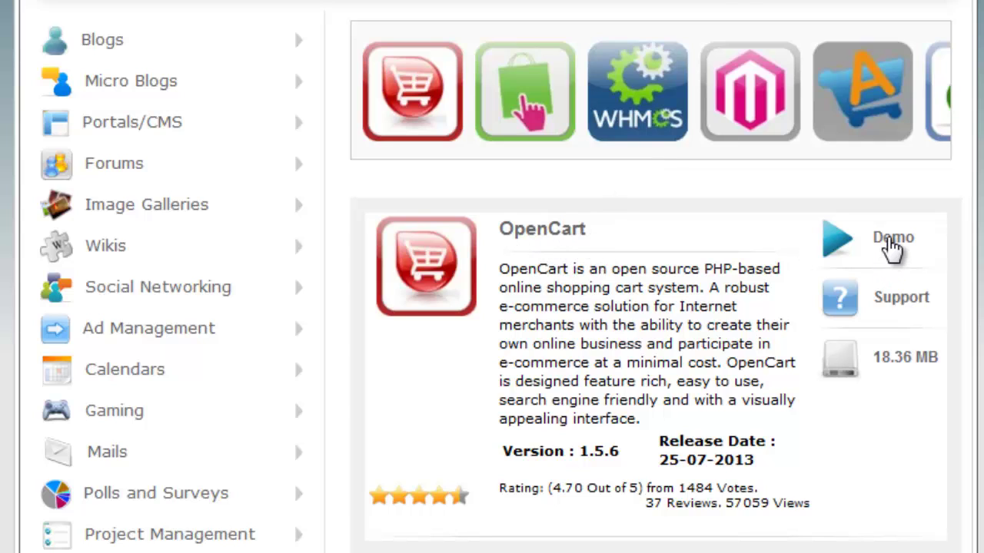
right_click(897, 250)
Open the OpenCart demo in a new tab and load its Admin Panel login page
click(961, 263)
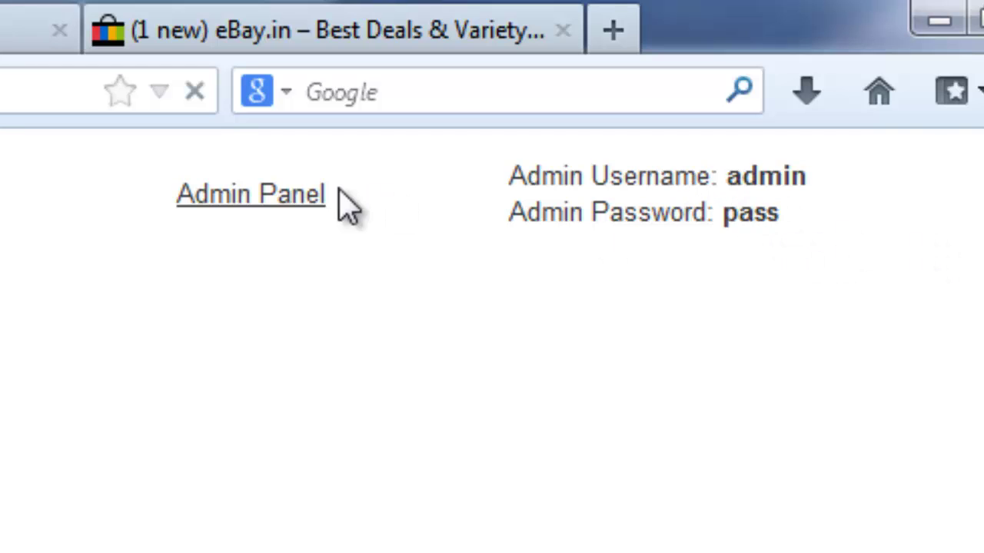
click(226, 197)
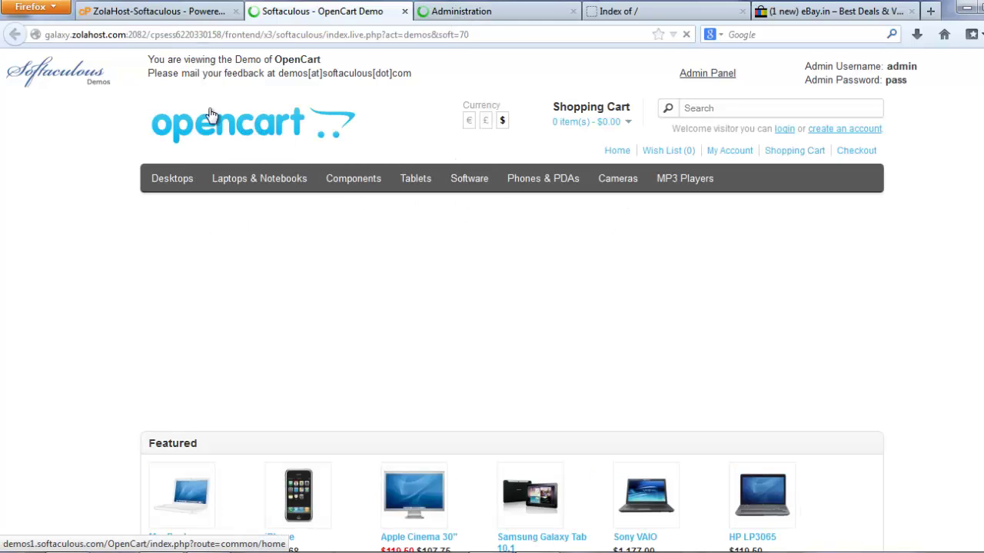
scroll(226, 157, down, 2)
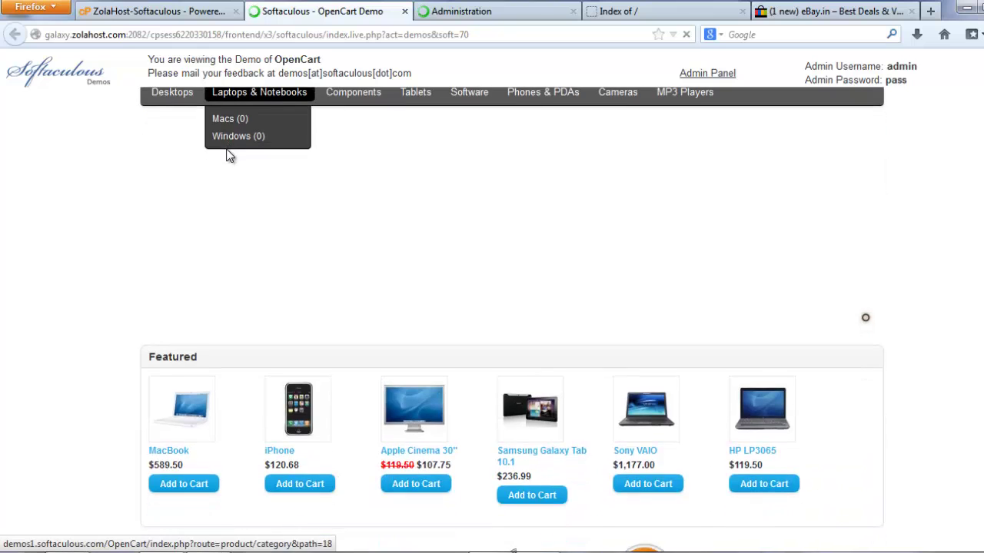
scroll(227, 157, up, 2)
scroll(260, 246, down, 6)
scroll(464, 263, down, 1)
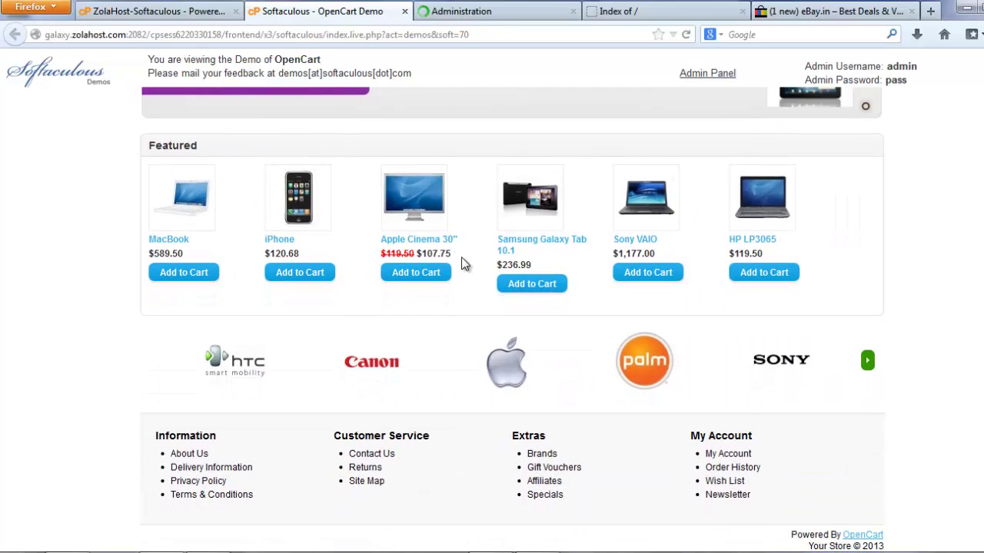
scroll(730, 242, up, 4)
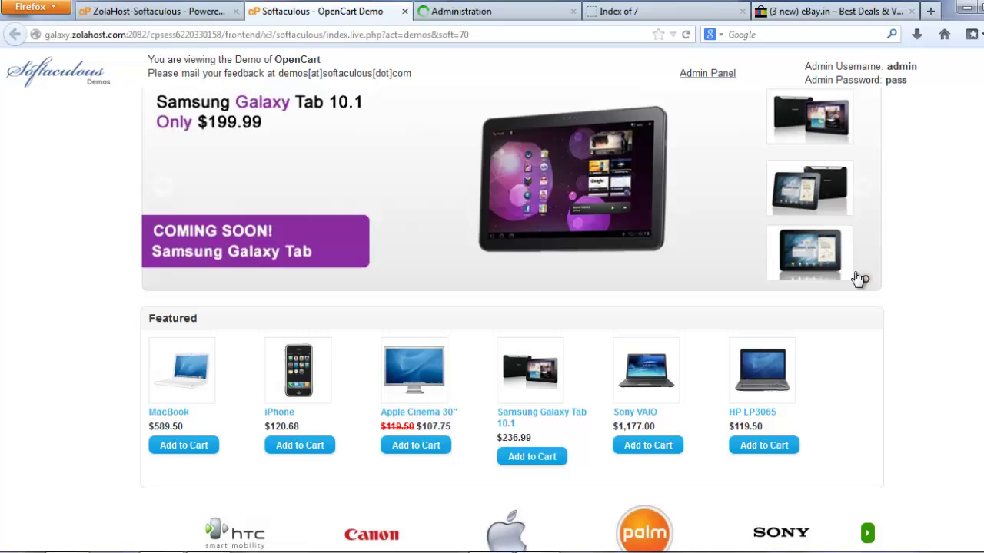
scroll(843, 287, up, 3)
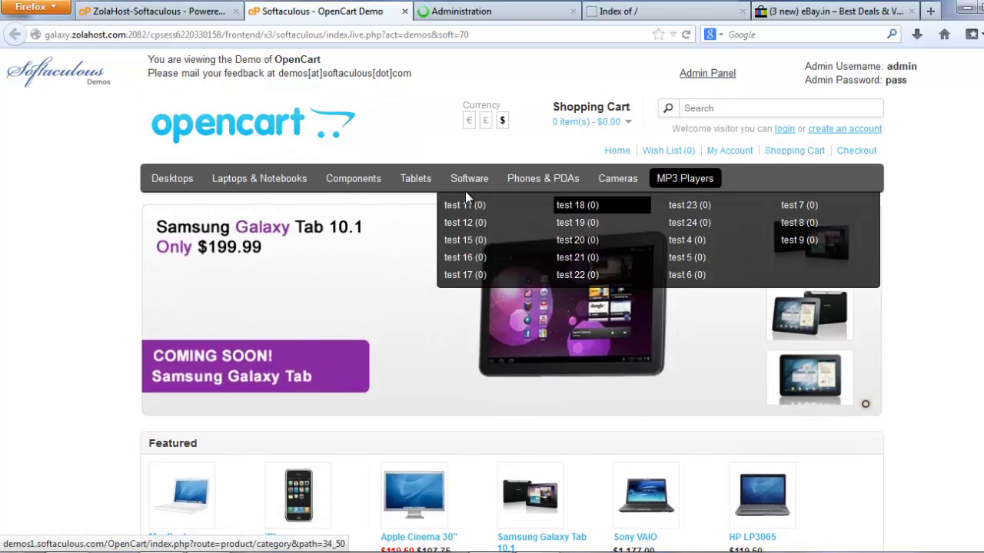
scroll(450, 196, down, 4)
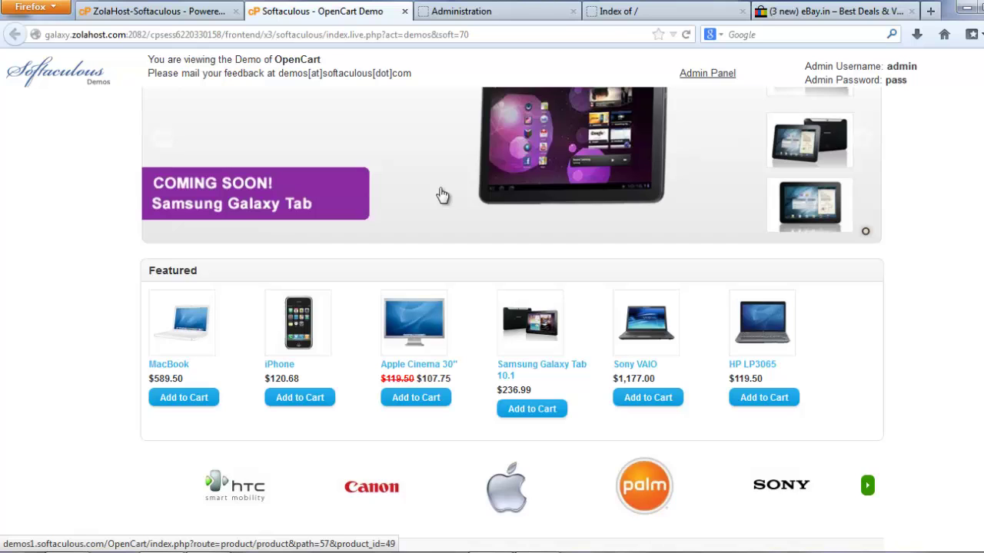
Enter 'admin' as the username on the OpenCart demo Administration login
scroll(446, 185, up, 2)
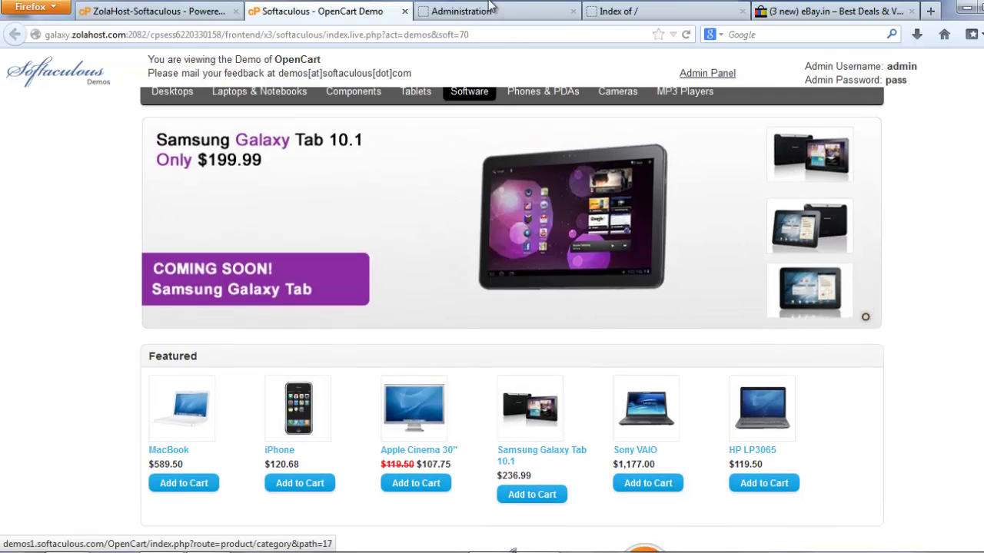
click(483, 11)
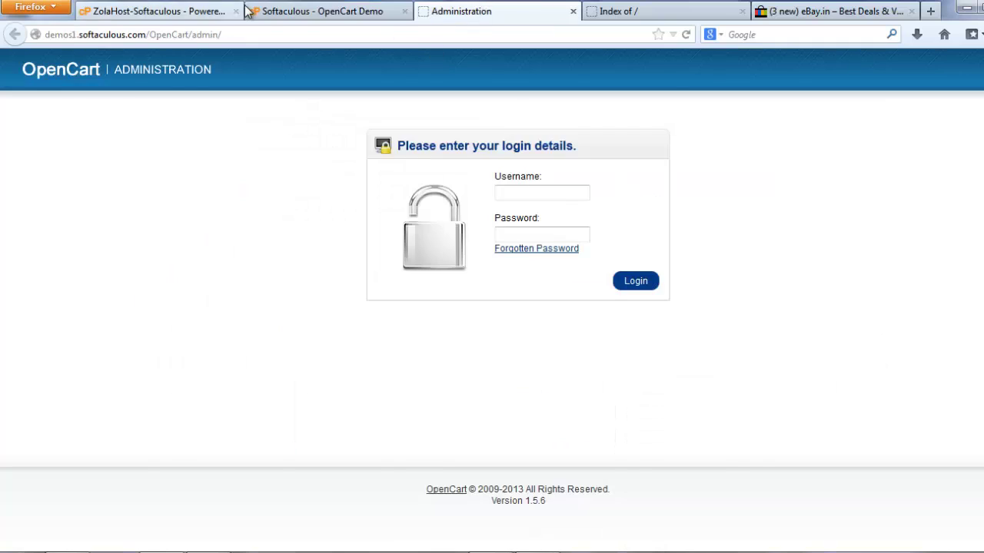
click(315, 11)
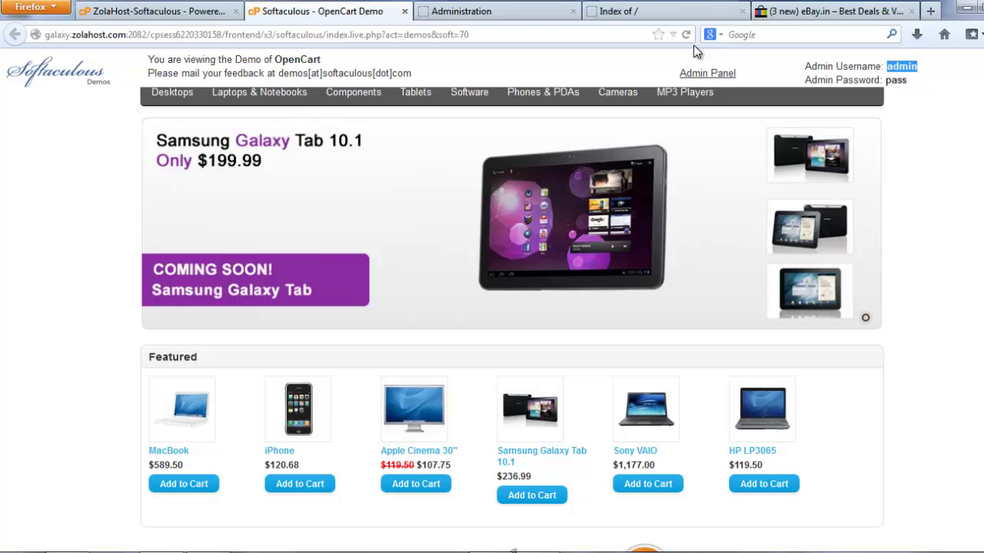
click(544, 9)
click(535, 192)
text(admin)
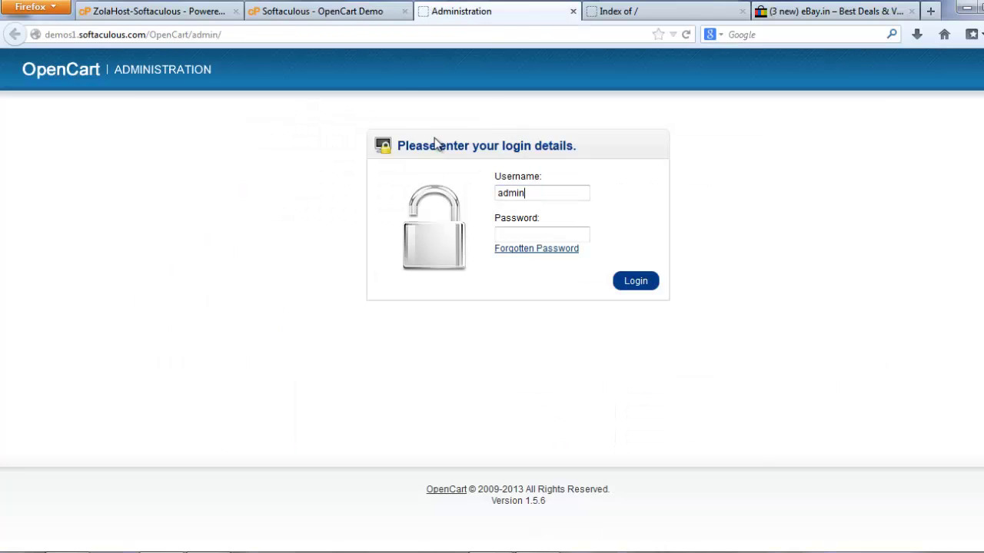
Copy the demo admin password from the demo page, paste it in, and log in
click(333, 11)
drag(907, 80, 888, 81)
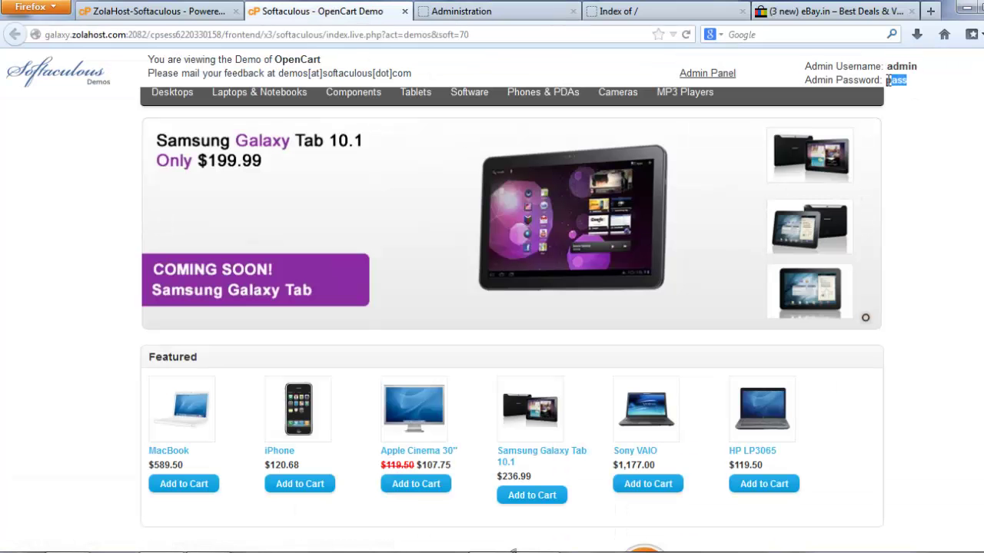
key(ctrl+c)
click(485, 12)
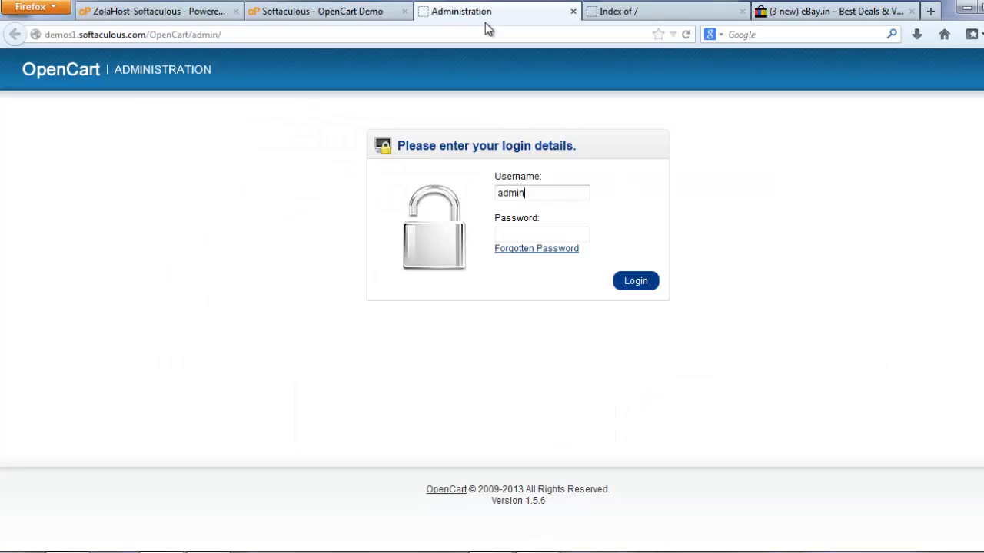
click(542, 234)
key(ctrl+v)
click(636, 281)
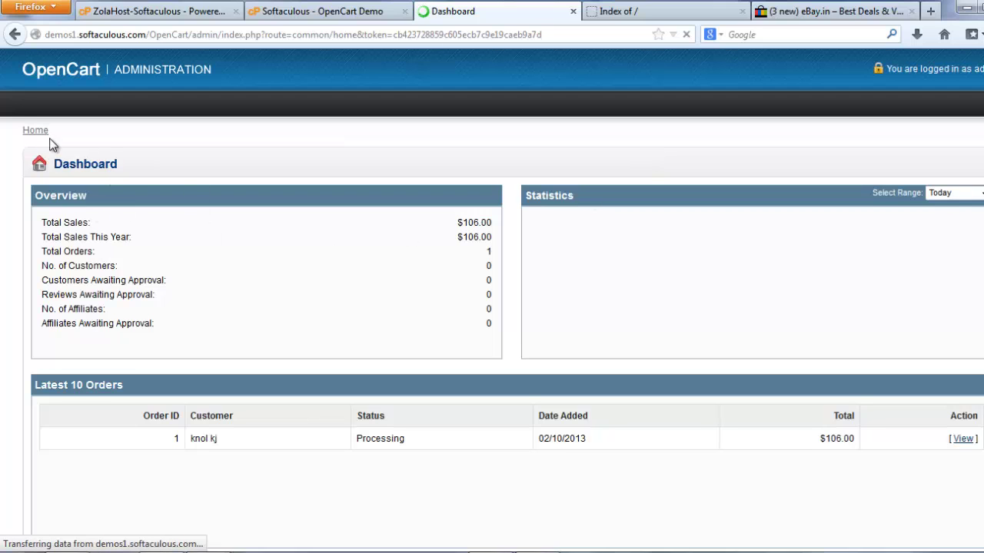
scroll(50, 139, down, 3)
scroll(150, 127, up, 3)
mouse_move(327, 102)
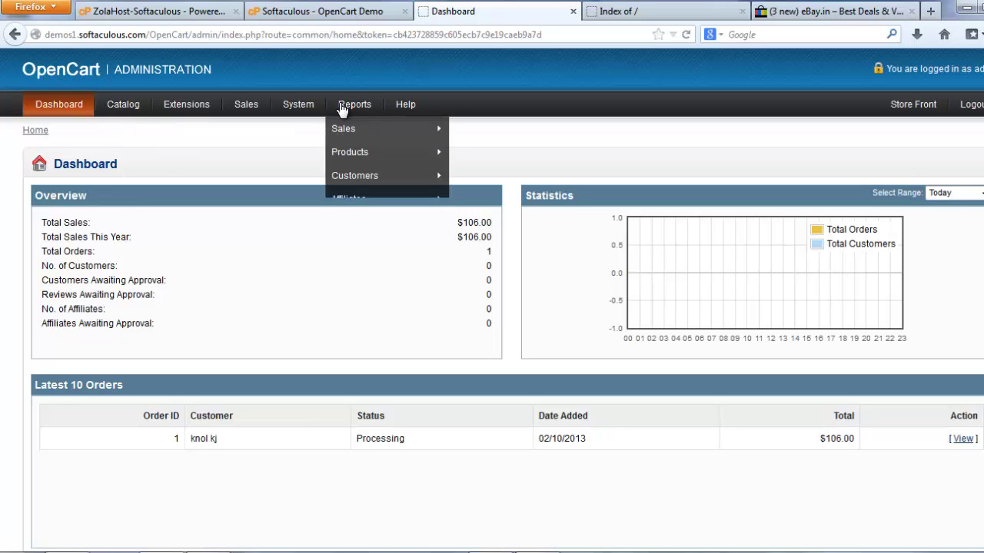
mouse_move(367, 154)
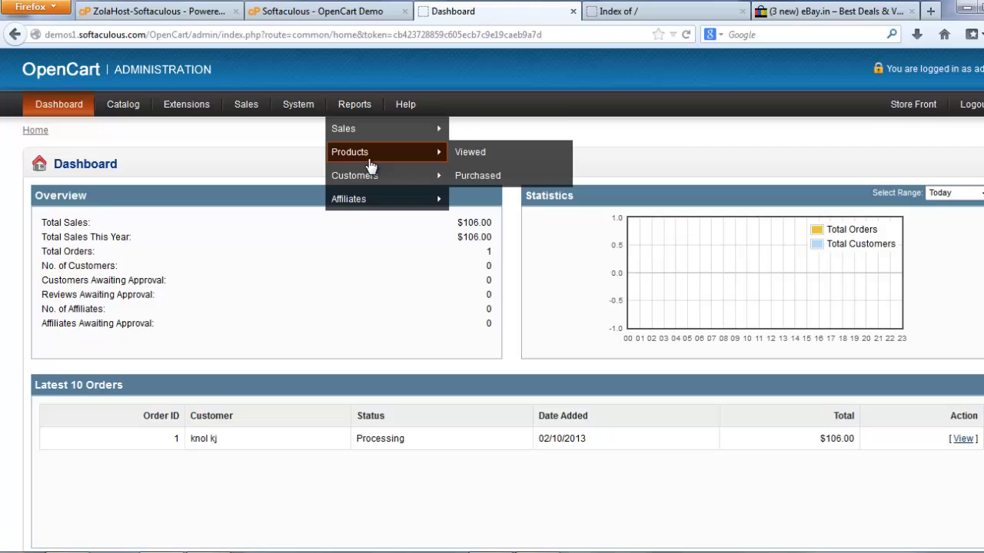
mouse_move(103, 107)
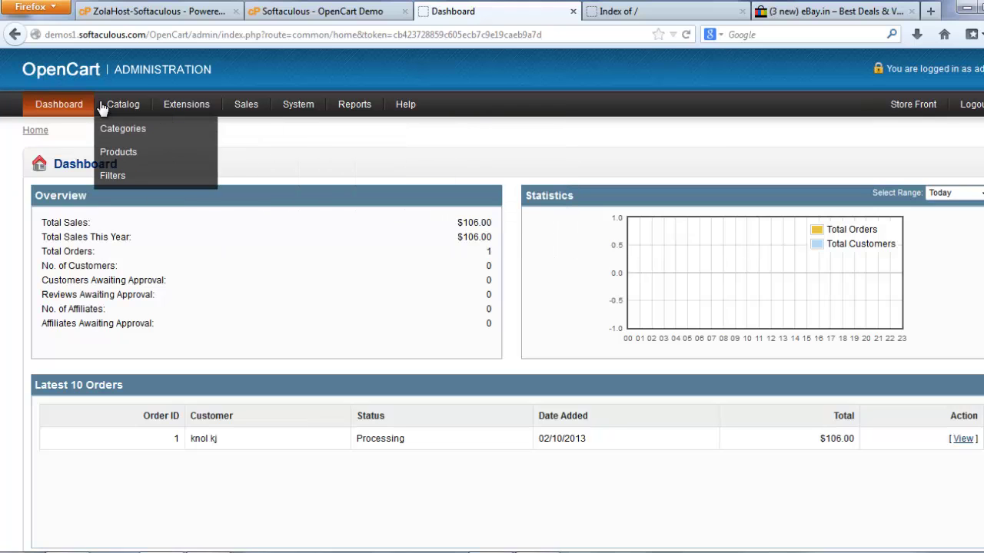
click(308, 11)
scroll(356, 213, up, 2)
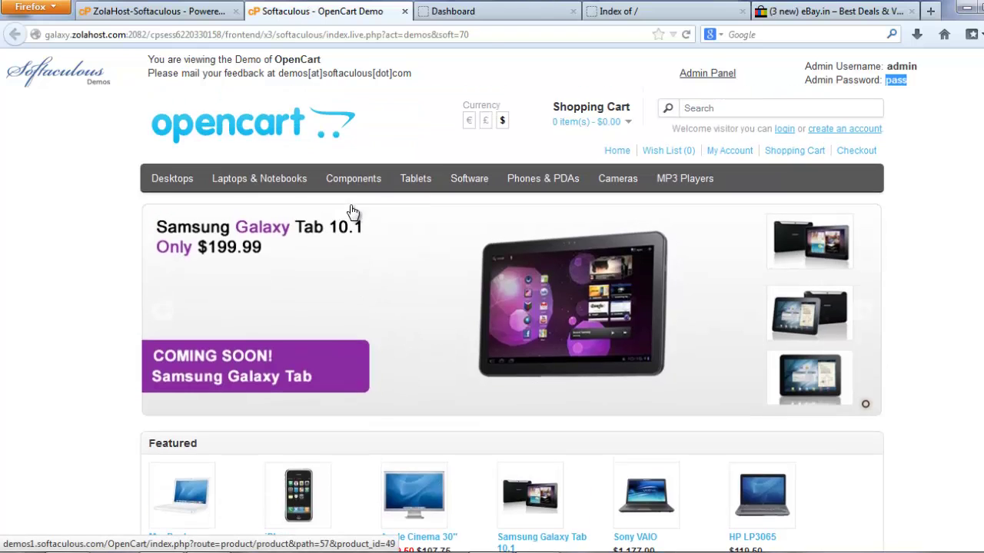
mouse_move(284, 184)
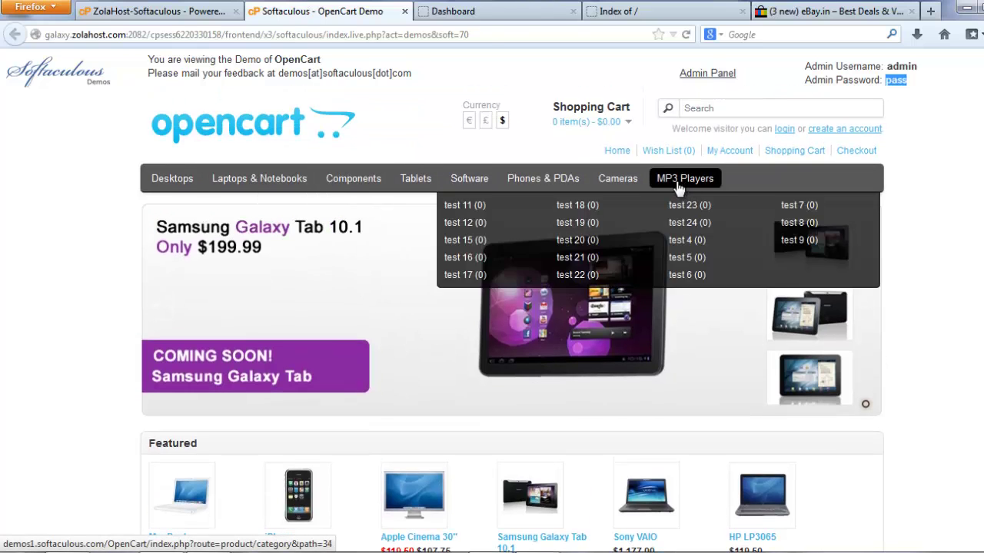
click(465, 11)
mouse_move(131, 114)
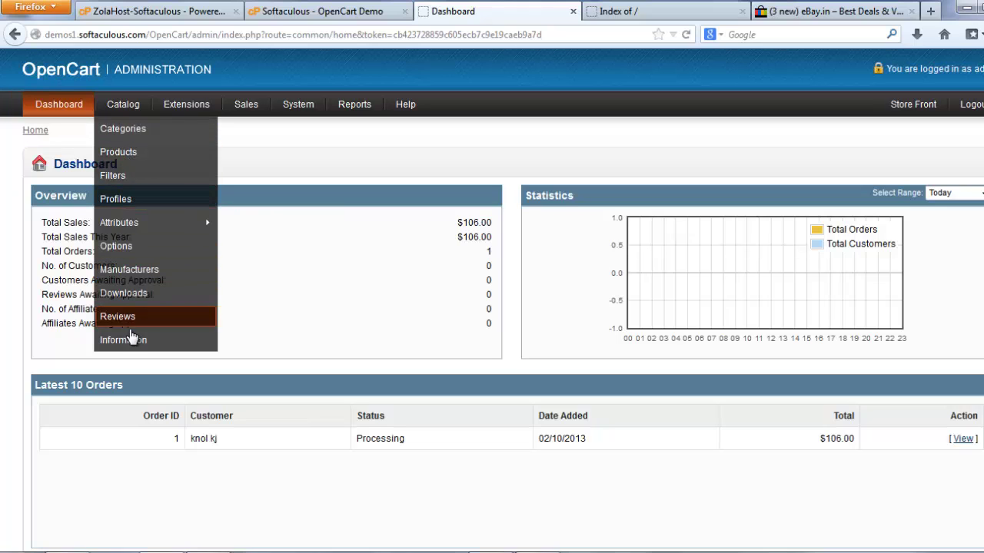
mouse_move(186, 106)
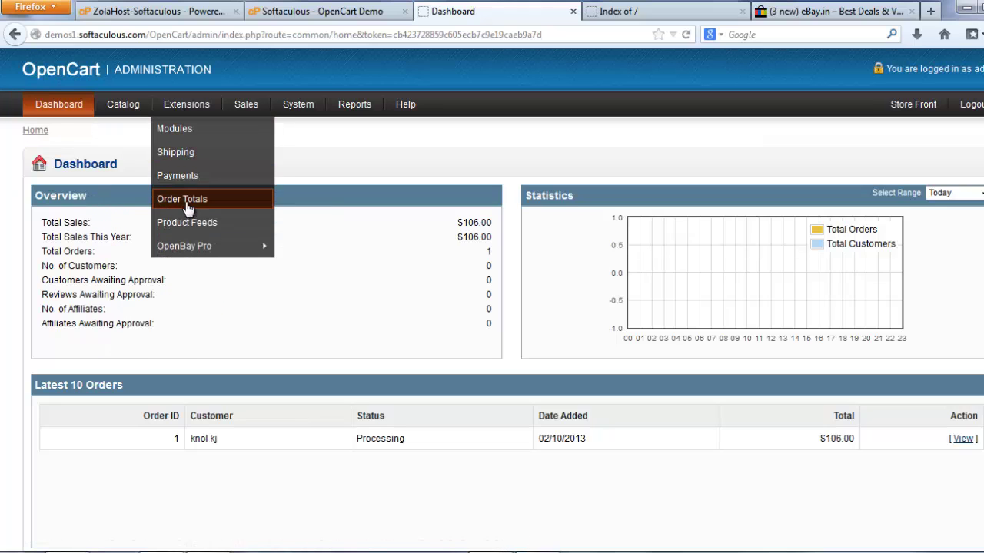
mouse_move(201, 261)
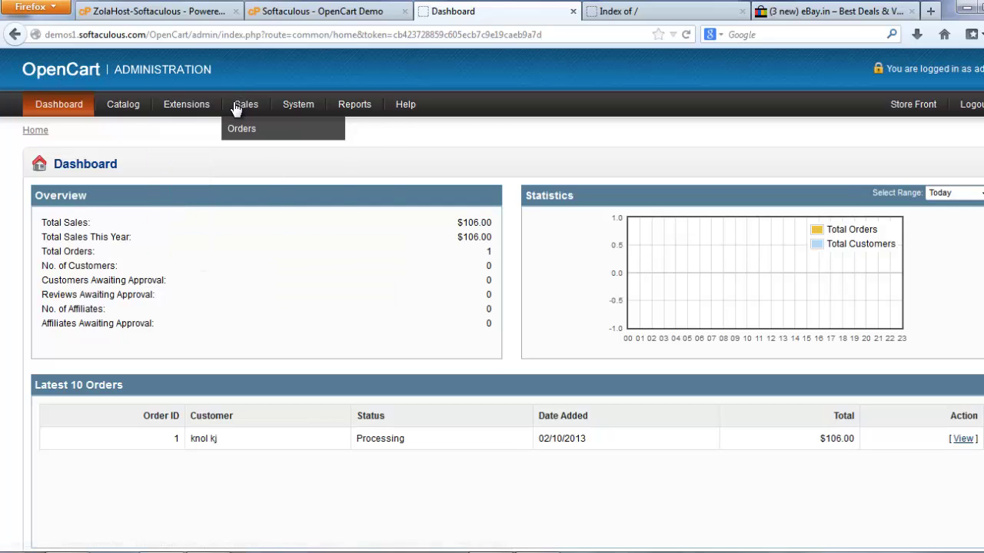
mouse_move(280, 108)
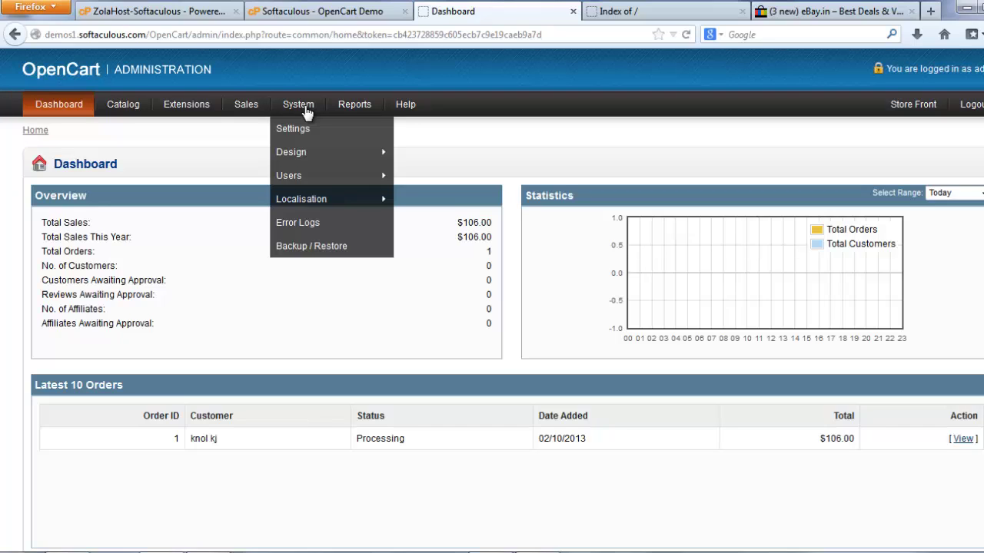
mouse_move(366, 166)
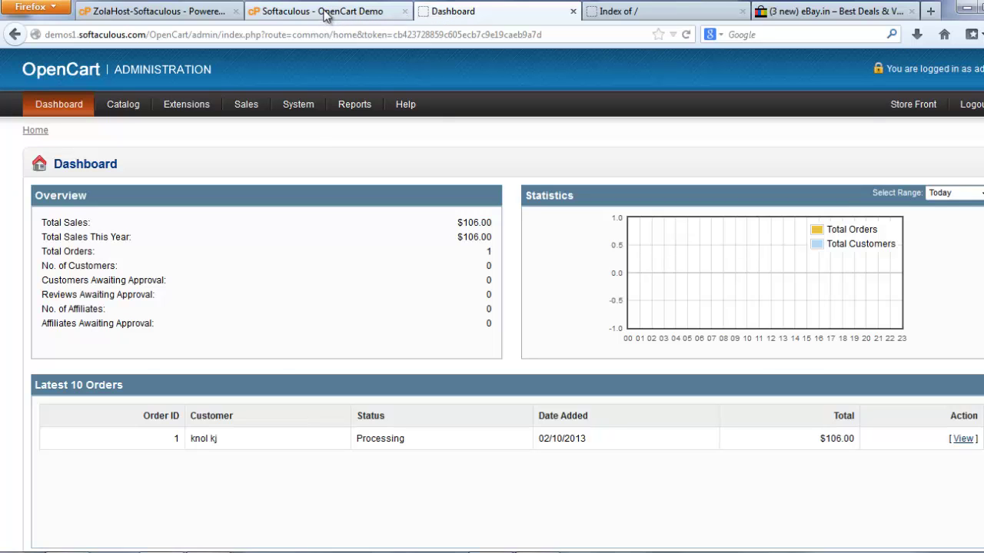
Back in Softaculous's e-commerce list, open the PrestaShop, Magento and AbanteCart demos
click(326, 15)
click(139, 8)
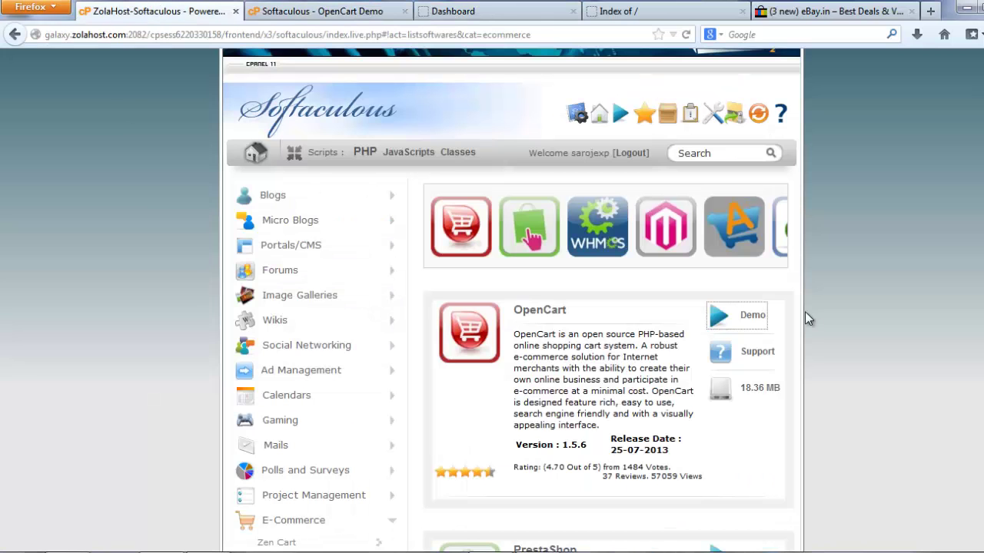
scroll(588, 355, down, 5)
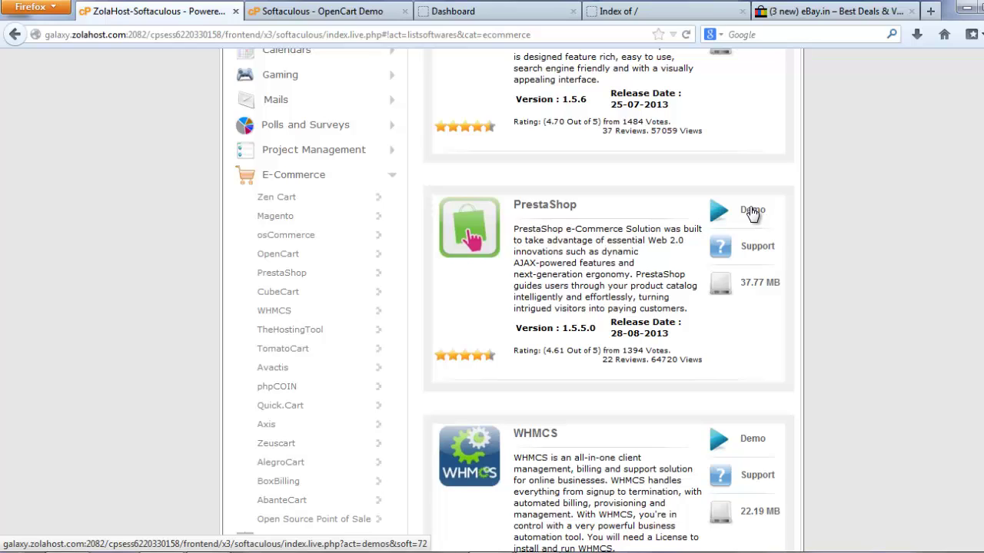
click(752, 210)
scroll(722, 308, down, 5)
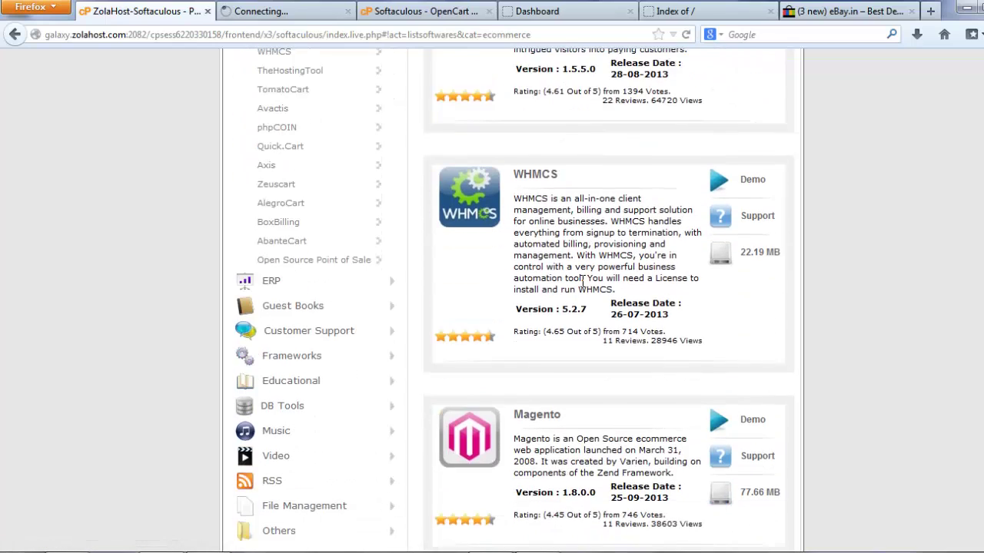
click(751, 334)
scroll(676, 313, down, 4)
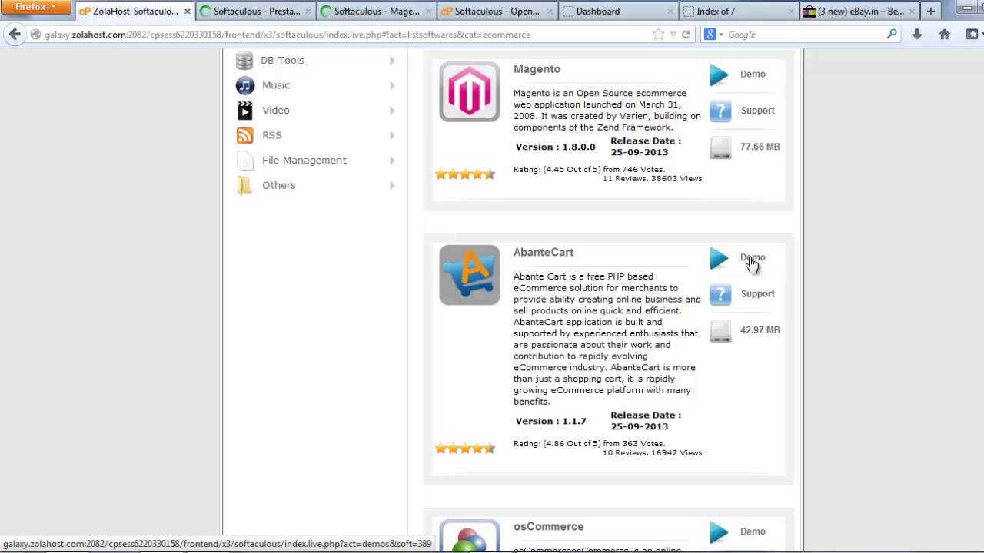
click(750, 262)
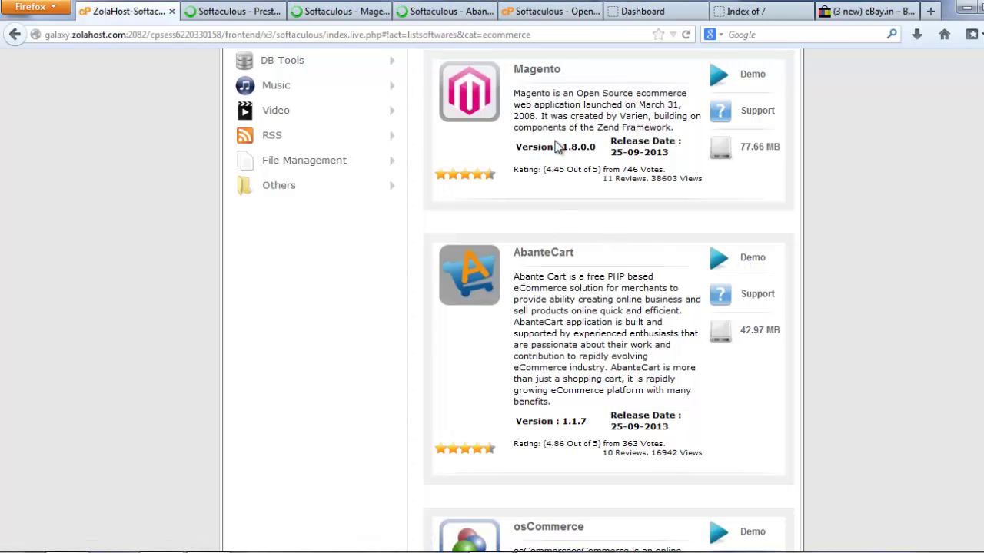
click(233, 11)
click(338, 15)
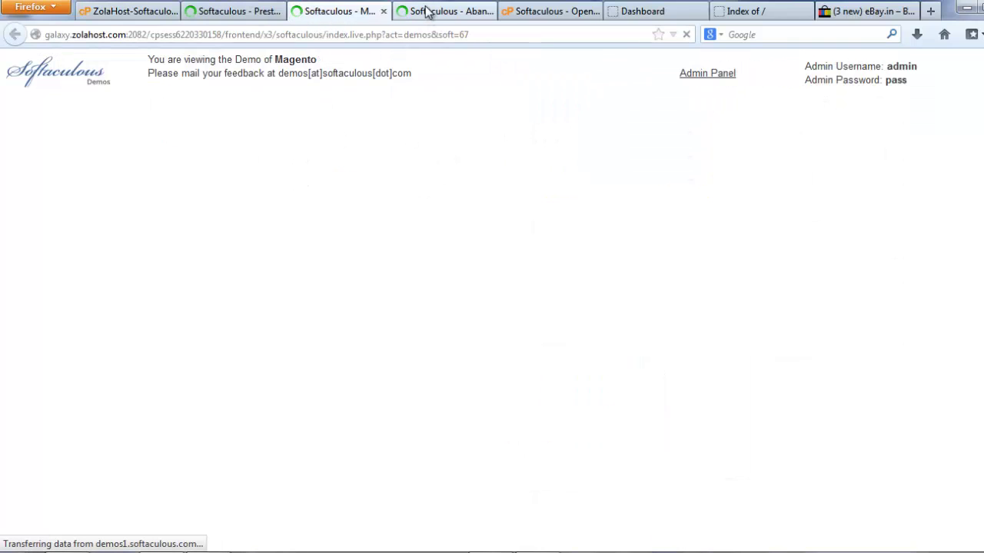
click(426, 13)
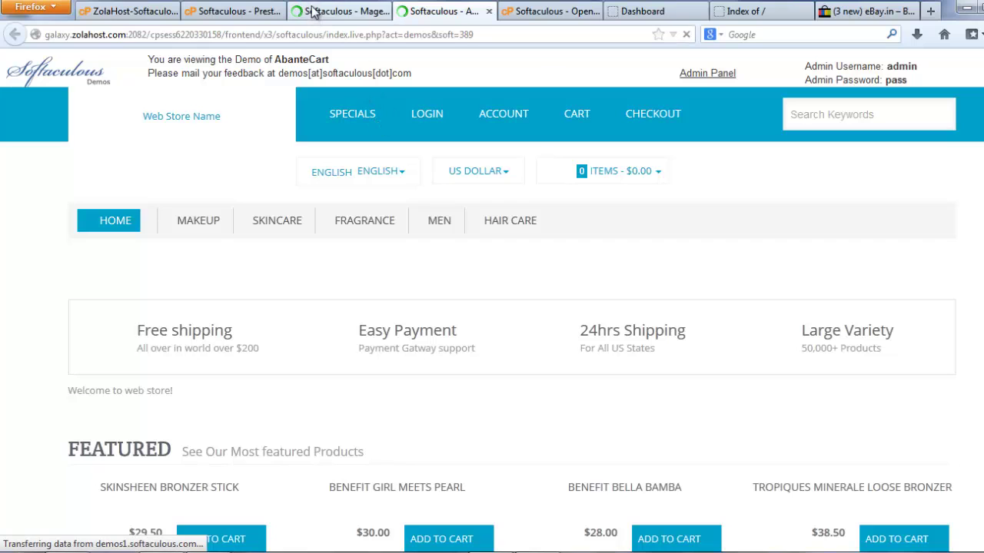
click(342, 13)
click(235, 13)
scroll(544, 324, down, 5)
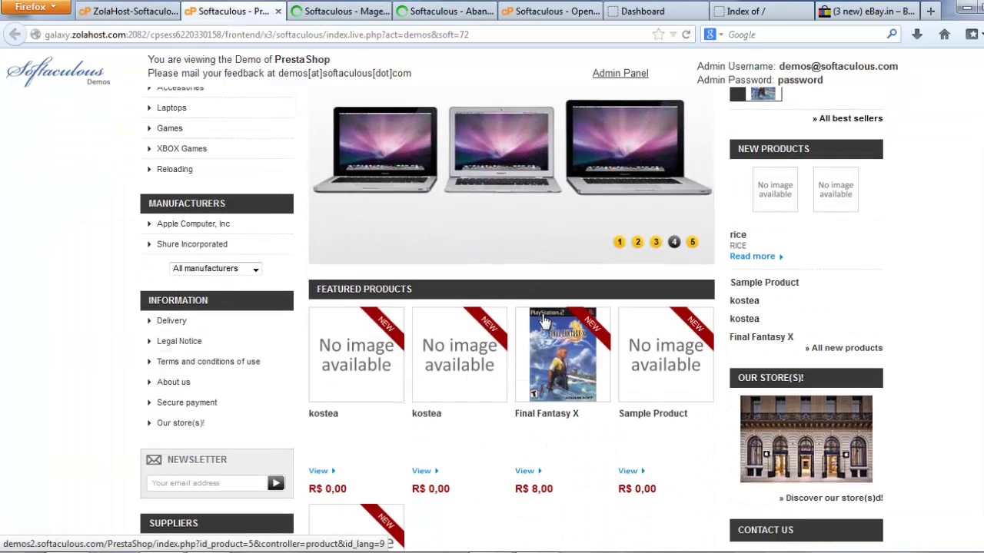
scroll(535, 305, up, 5)
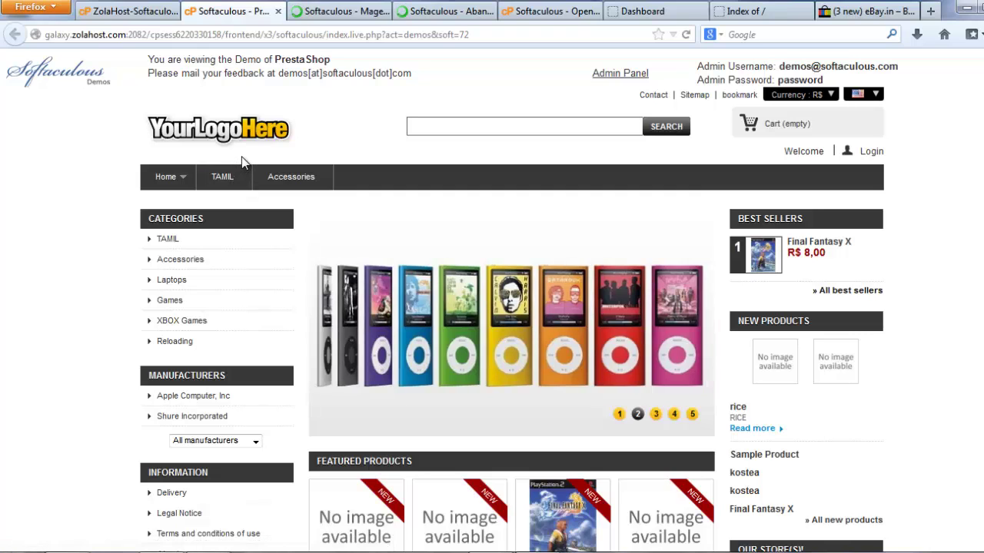
click(338, 10)
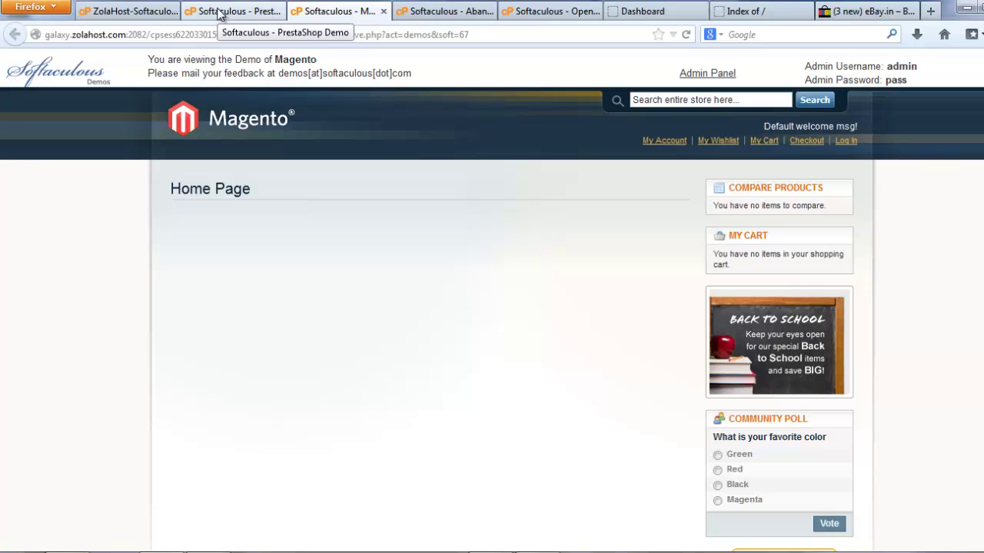
Browse the AbanteCart demo storefront, comparing it briefly with the OpenCart demo
click(413, 13)
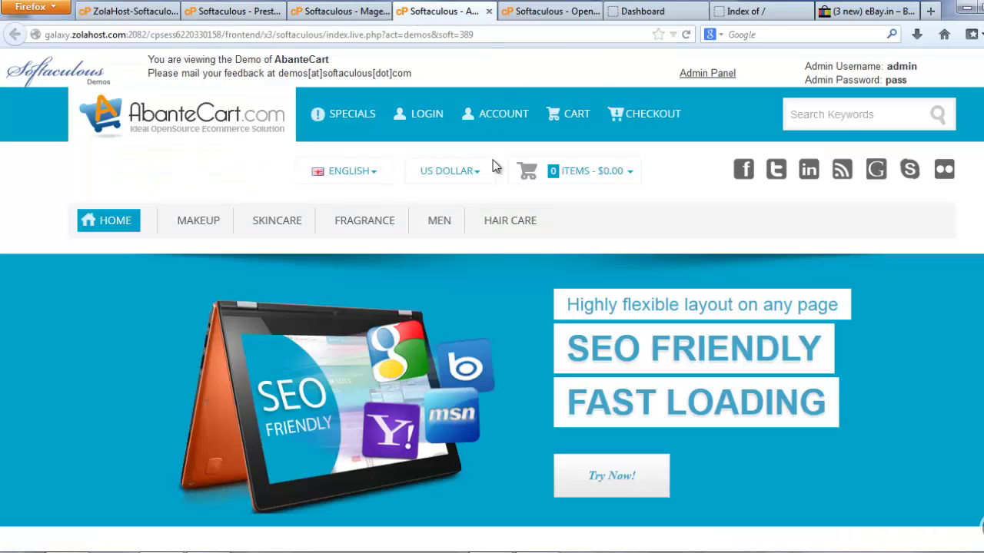
scroll(517, 218, down, 3)
scroll(538, 213, down, 9)
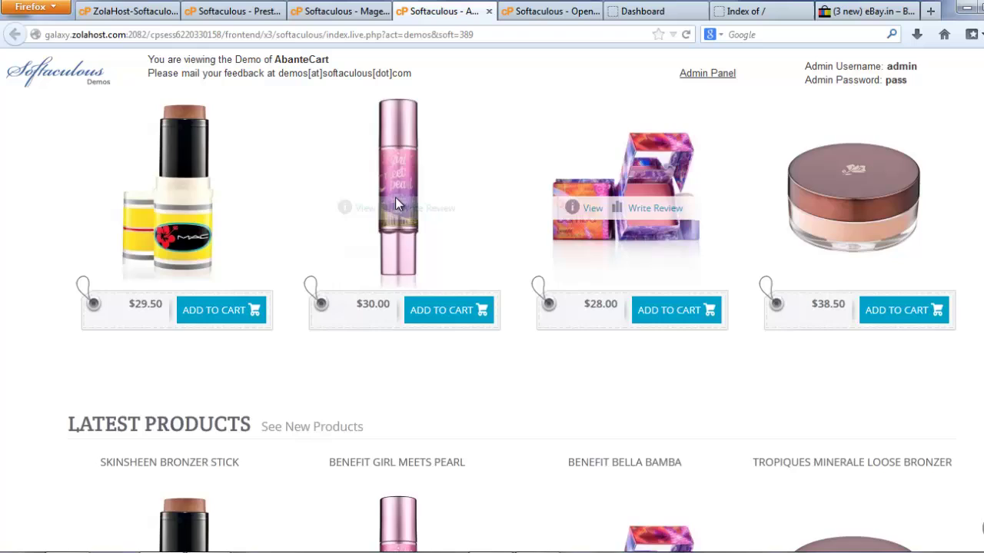
scroll(395, 197, up, 6)
scroll(401, 198, up, 5)
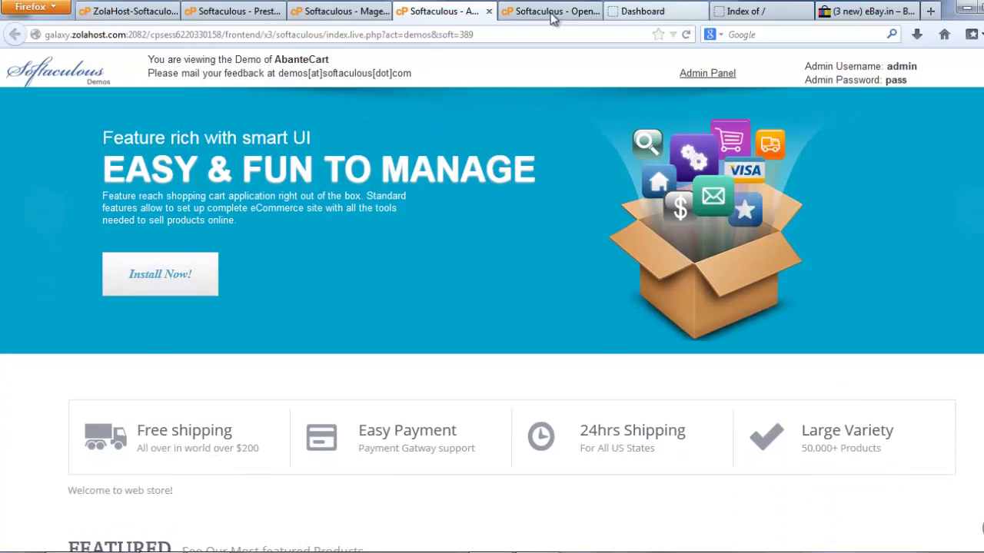
click(549, 12)
click(440, 12)
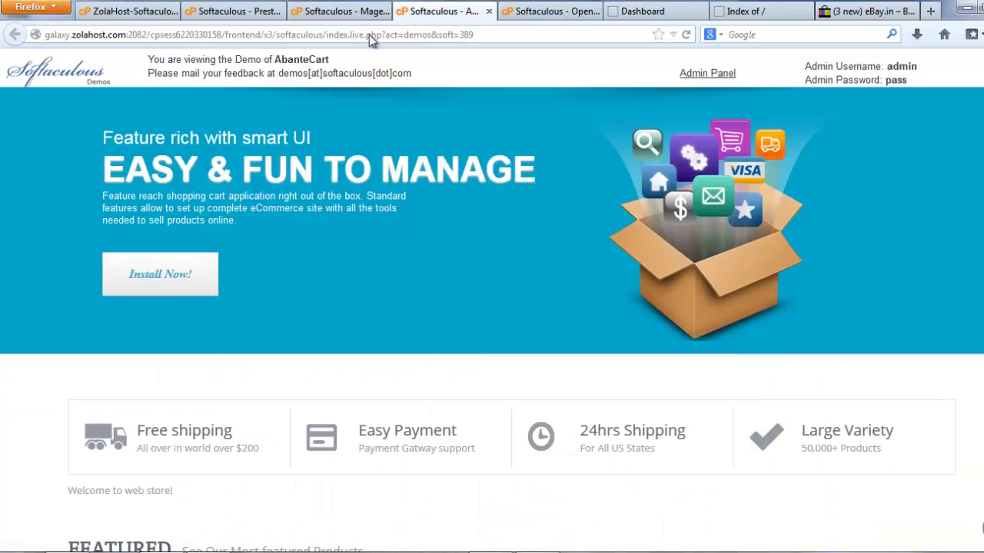
scroll(429, 177, up, 2)
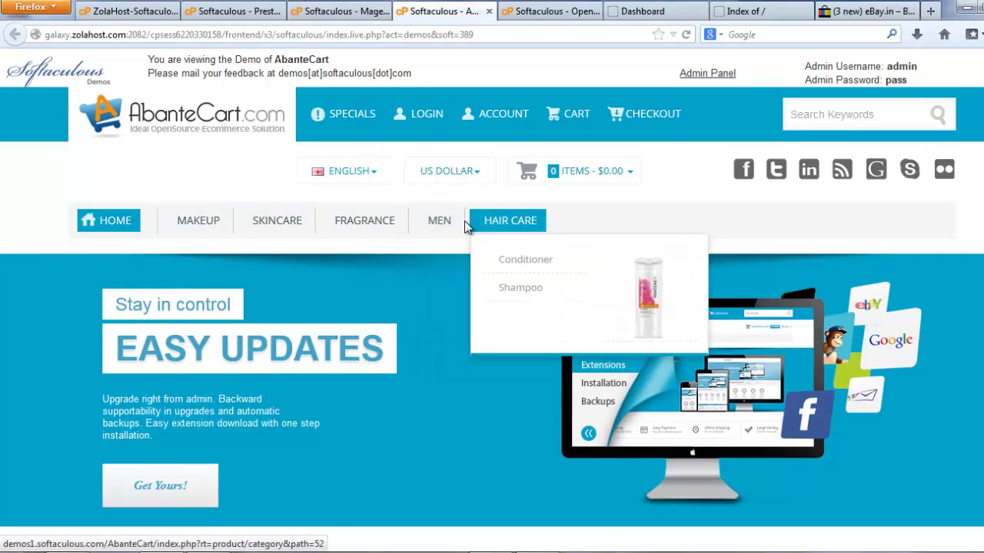
mouse_move(520, 284)
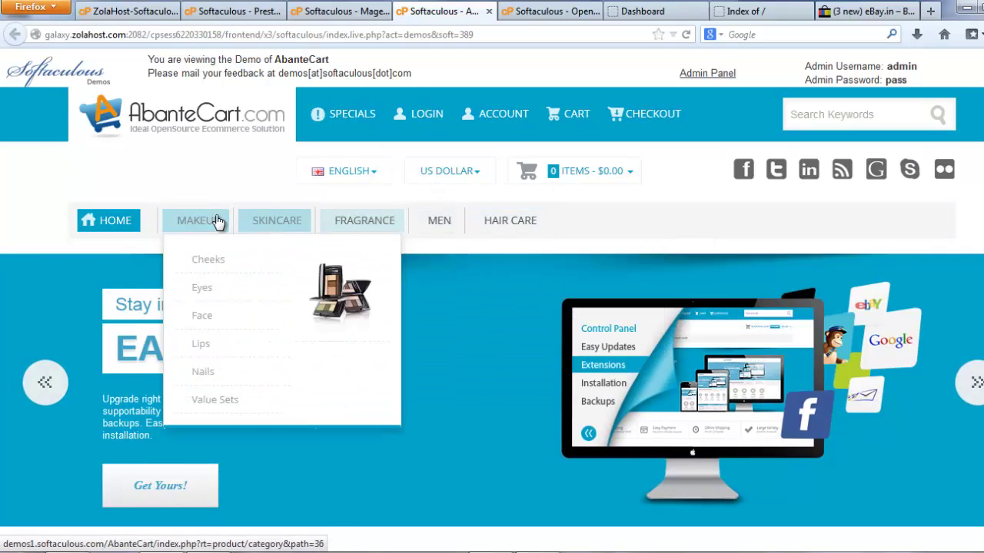
scroll(246, 377, down, 8)
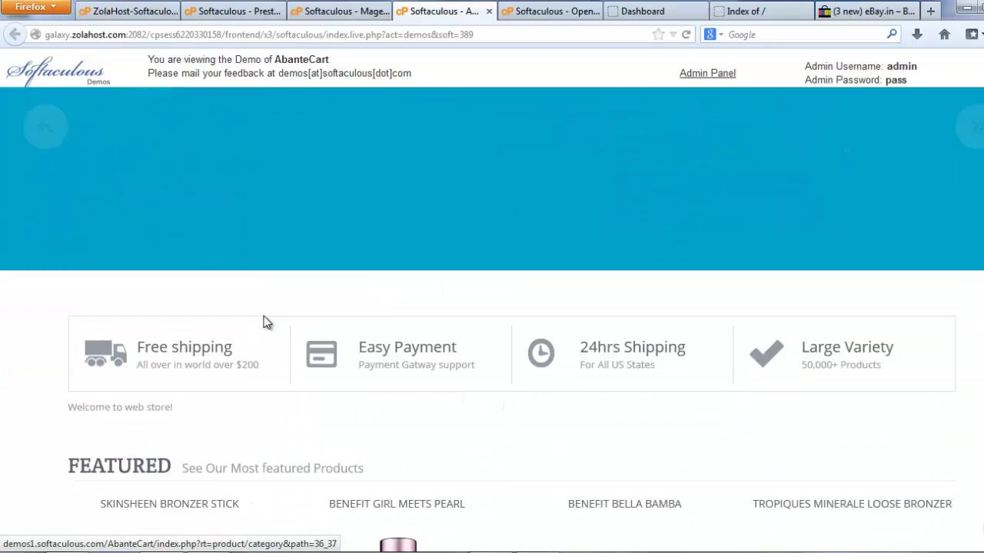
scroll(269, 322, down, 3)
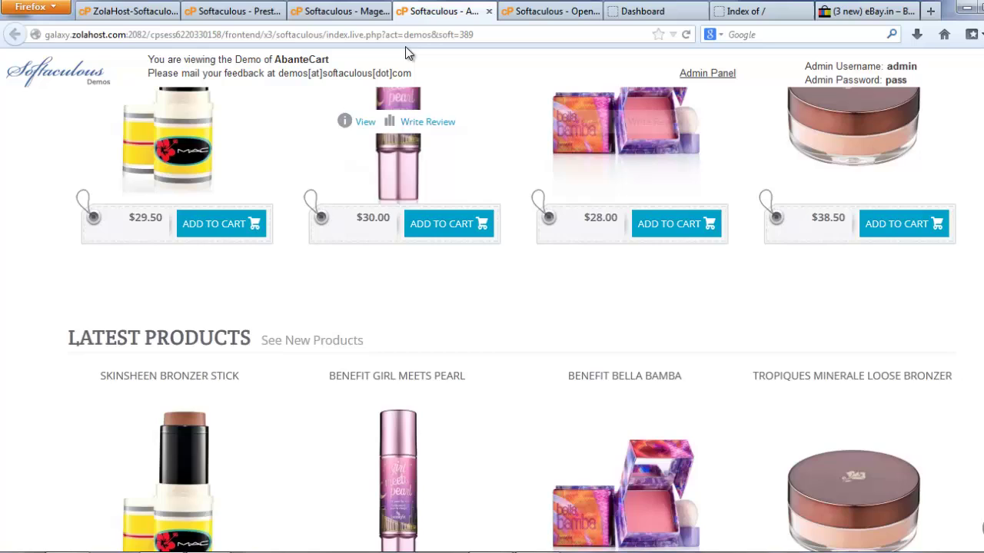
scroll(451, 198, up, 2)
scroll(452, 198, up, 3)
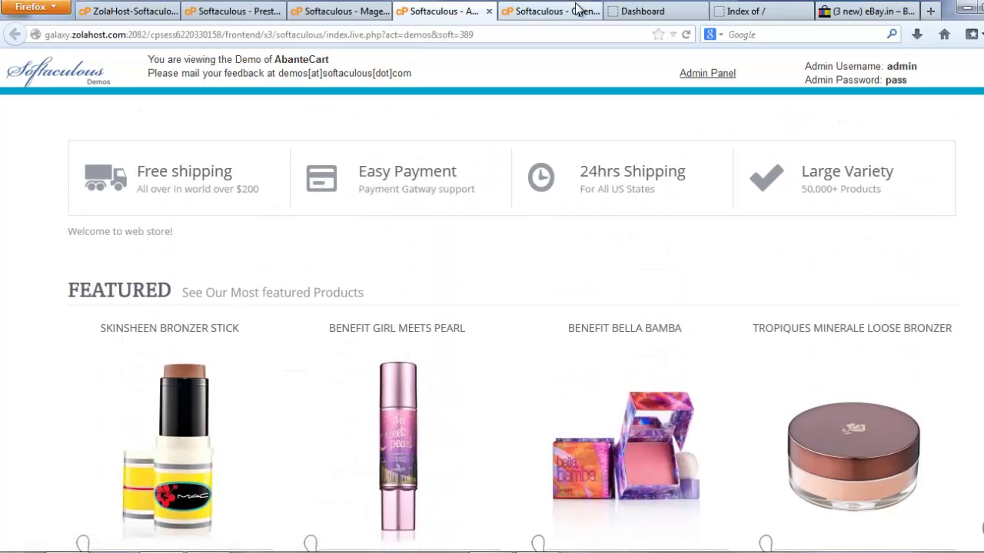
Glance at the OpenCart demo again, then close the AbanteCart, OpenCart and Magento demo tabs
click(555, 10)
scroll(358, 215, down, 2)
scroll(358, 208, up, 2)
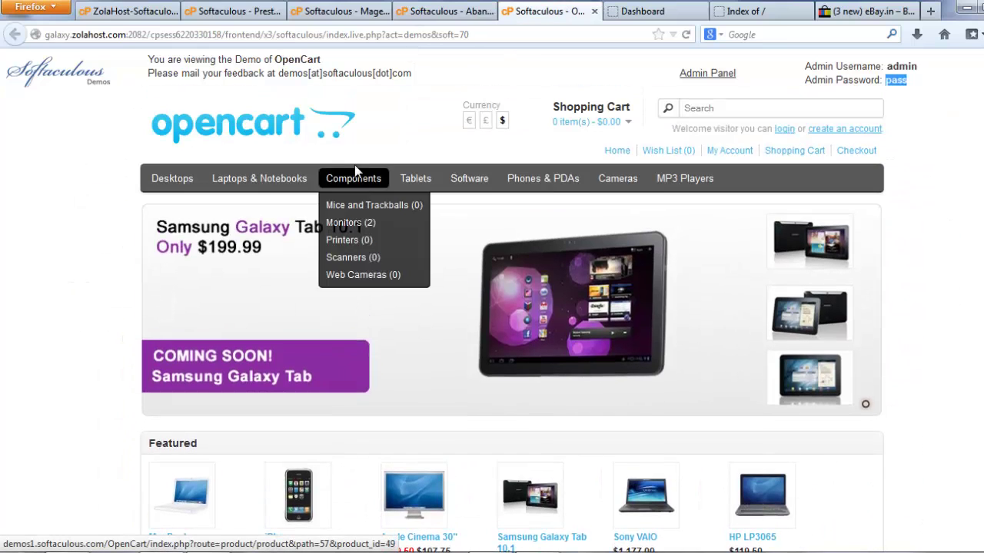
click(447, 11)
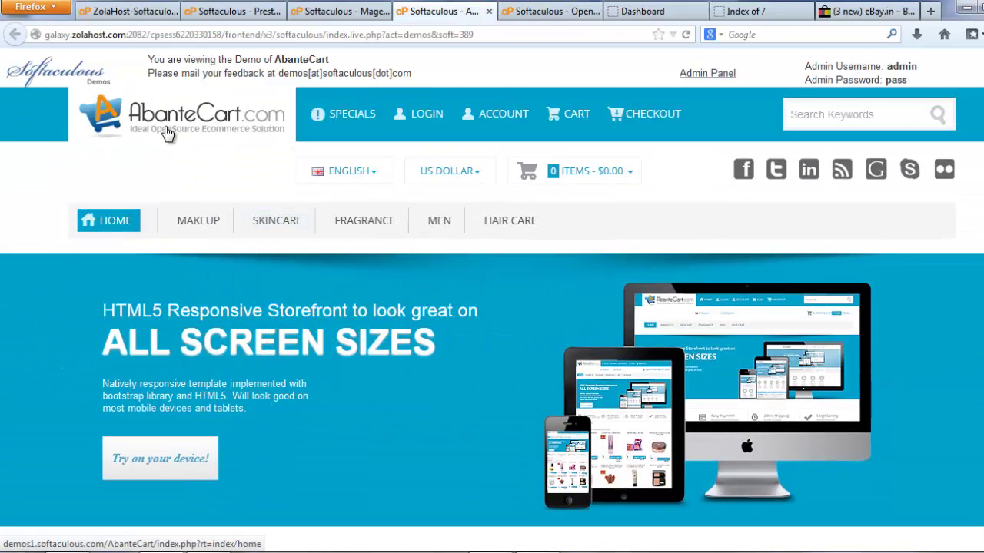
middle_click(436, 12)
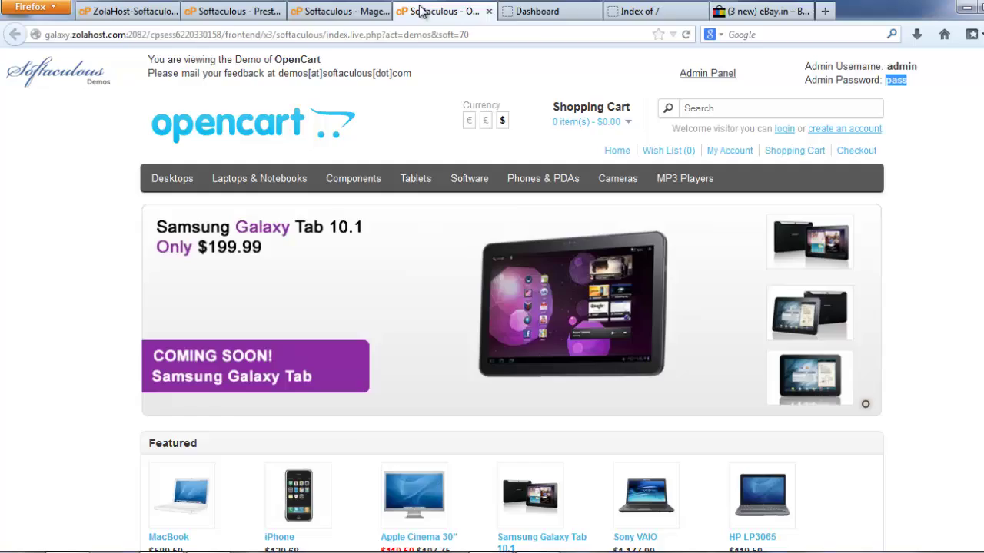
middle_click(421, 11)
click(324, 10)
middle_click(319, 14)
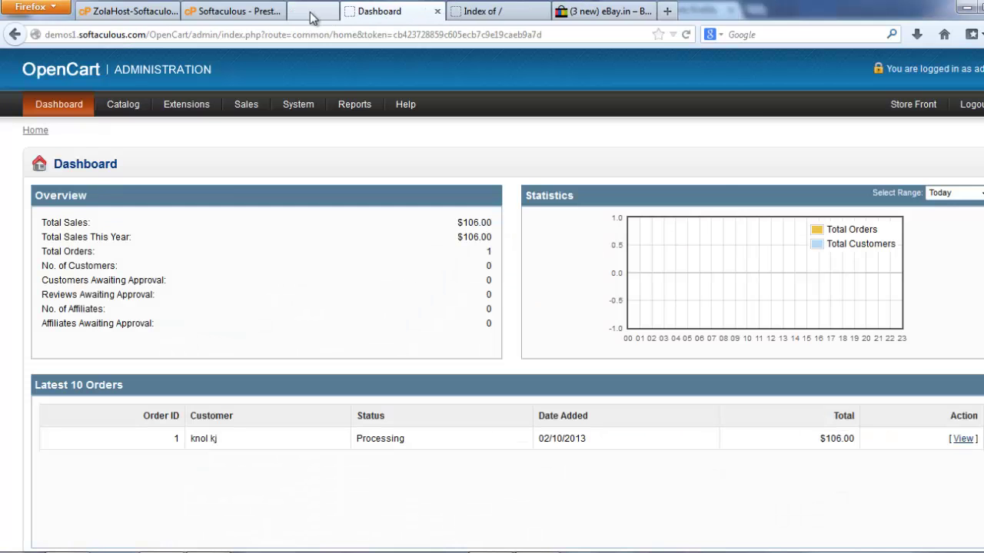
click(231, 12)
Close the PrestaShop demo and open AbanteCart's install form, scrolling down to Admin Account
middle_click(306, 12)
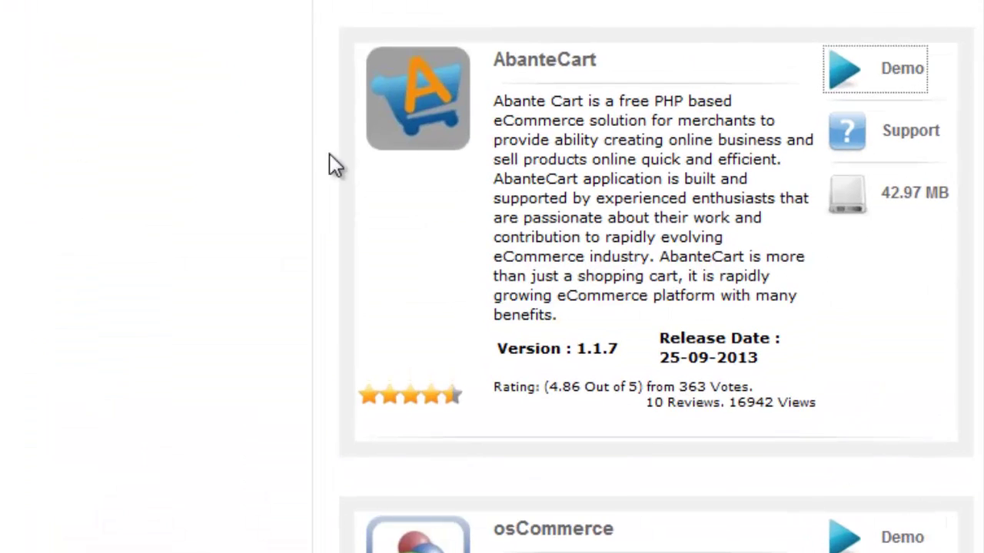
click(544, 63)
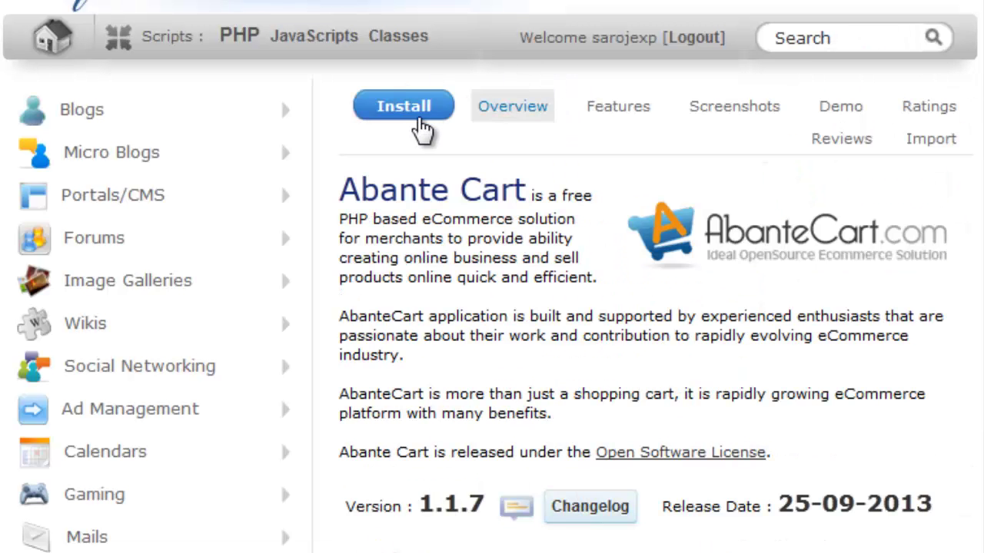
click(399, 108)
scroll(834, 198, down, 2)
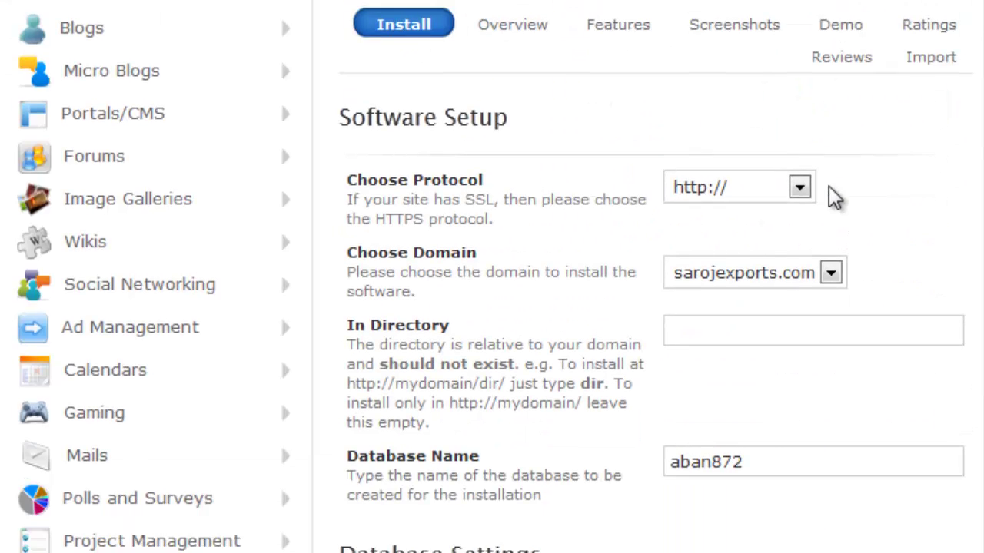
scroll(834, 198, down, 5)
scroll(771, 330, down, 3)
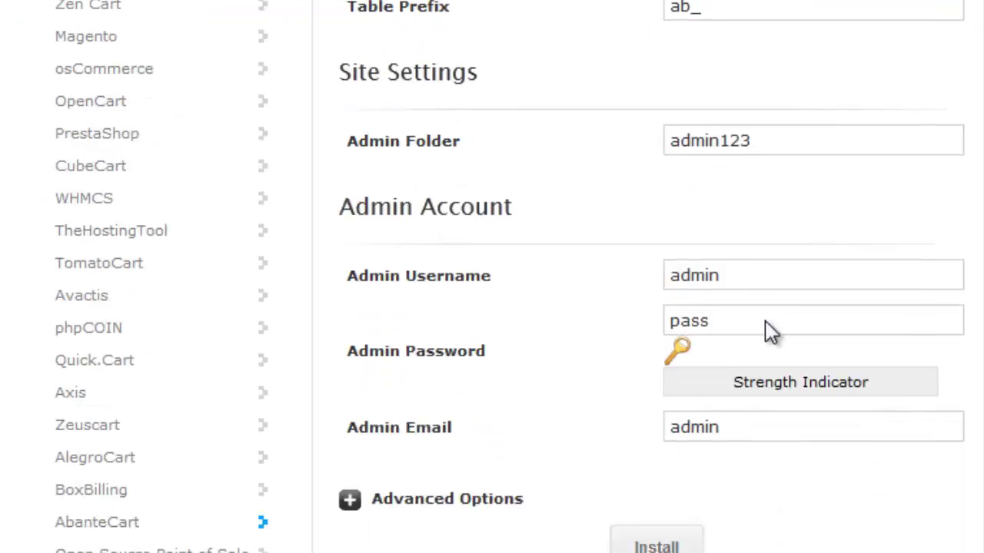
key(alt+Left)
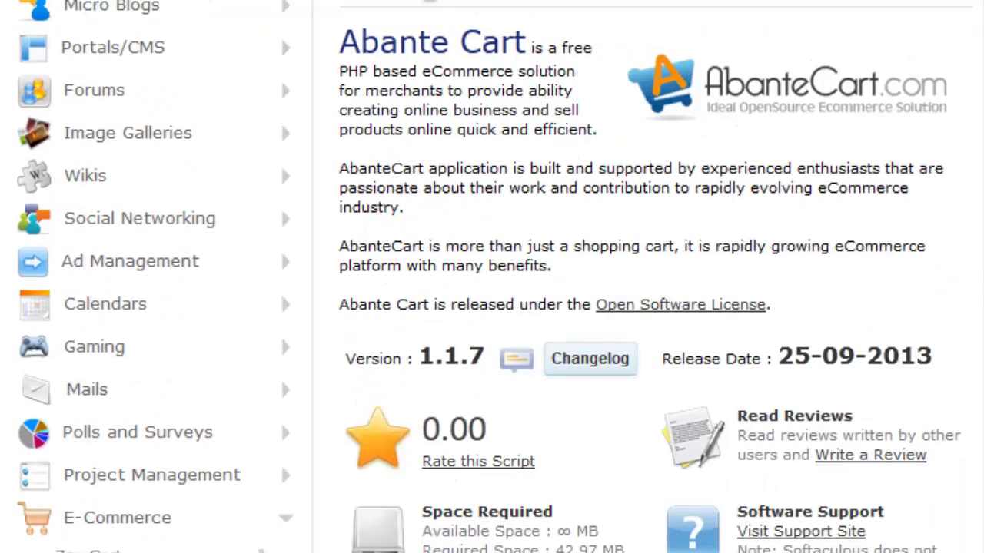
key(alt+Right)
scroll(780, 209, down, 6)
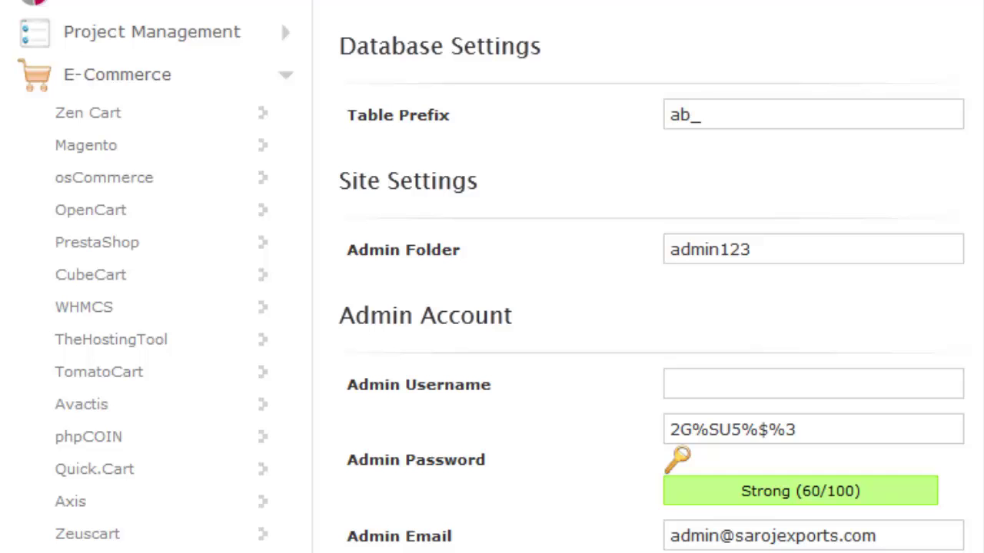
scroll(431, 182, down, 4)
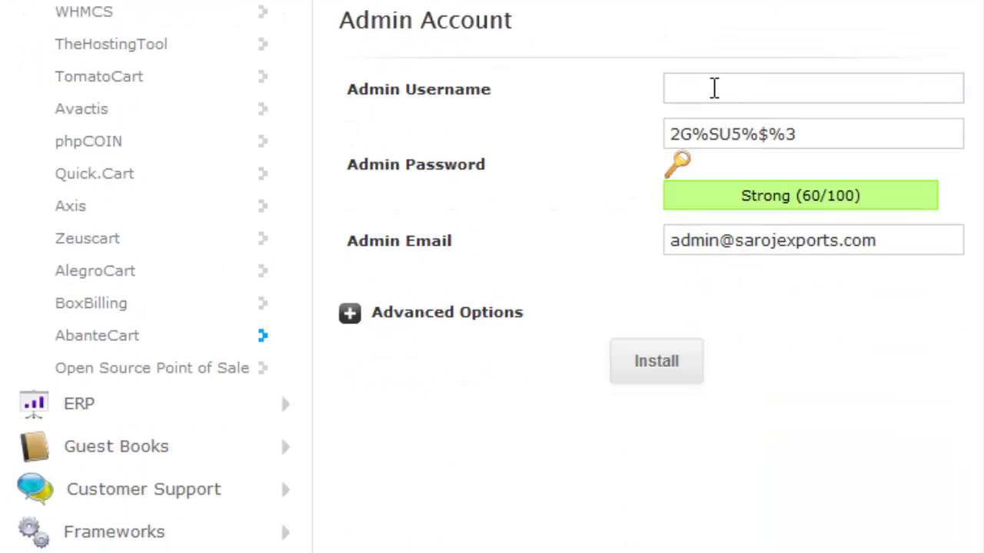
Copy the generated admin password and set the admin username to 'admin'
click(714, 87)
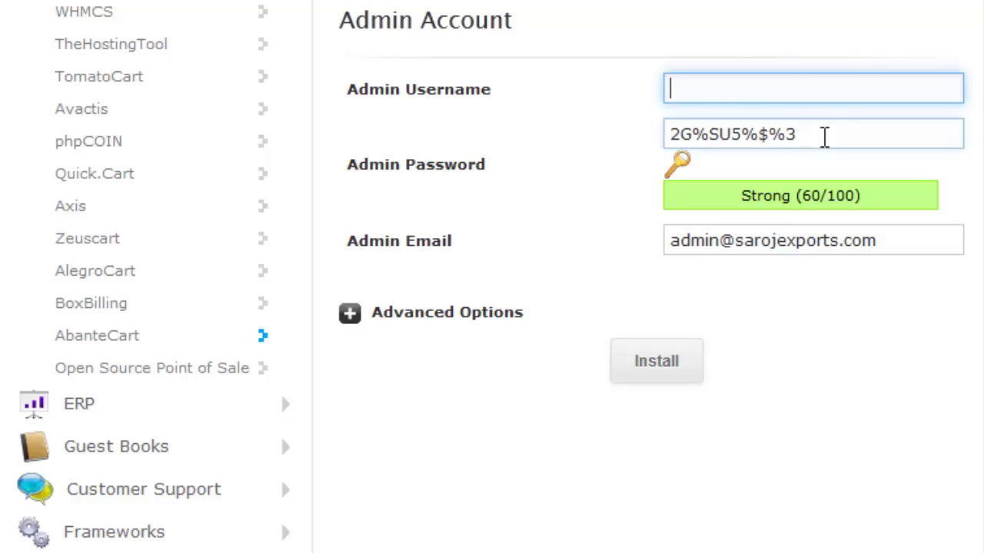
drag(823, 136, 639, 118)
right_click(727, 142)
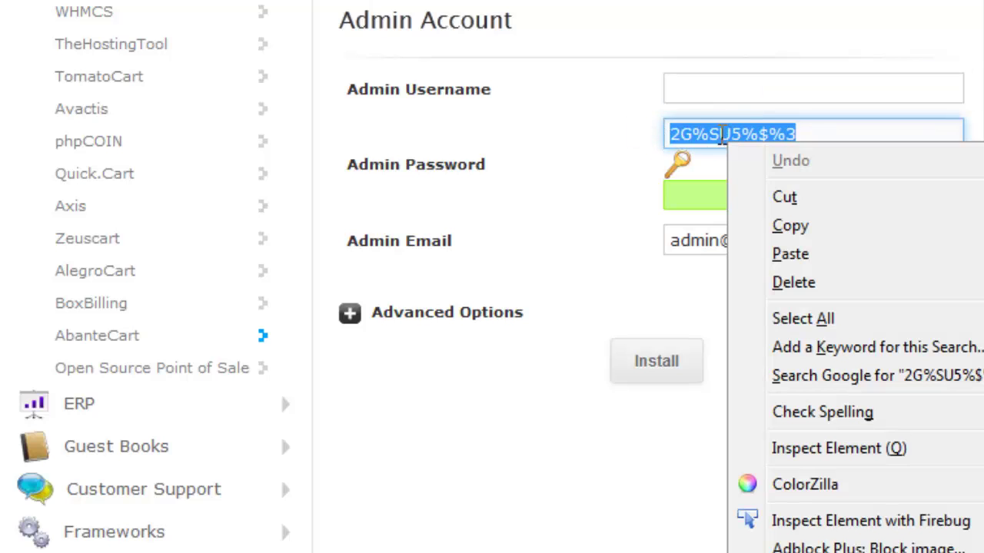
click(777, 223)
click(719, 90)
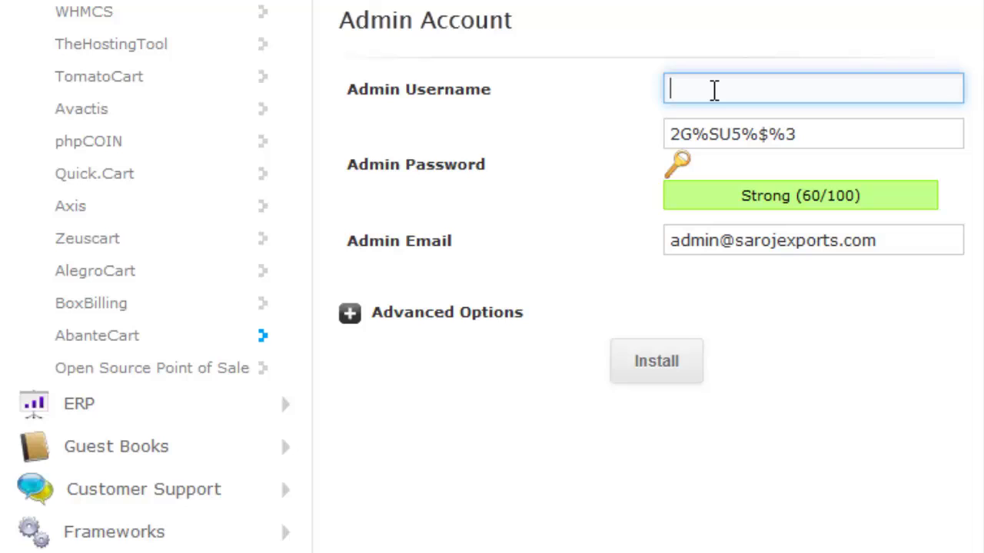
text(admin)
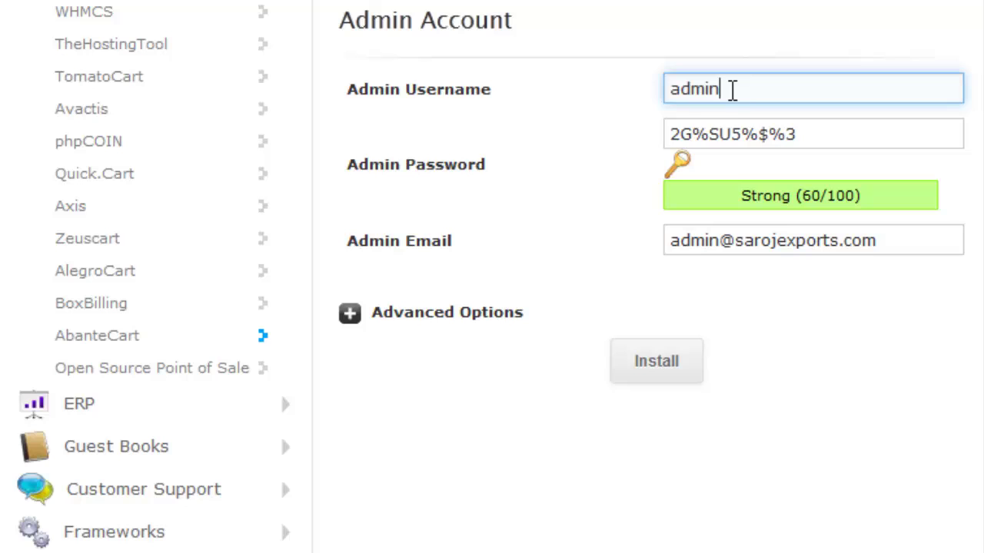
Check the password and admin email fields, enable Advanced Options, and start the installation
click(699, 133)
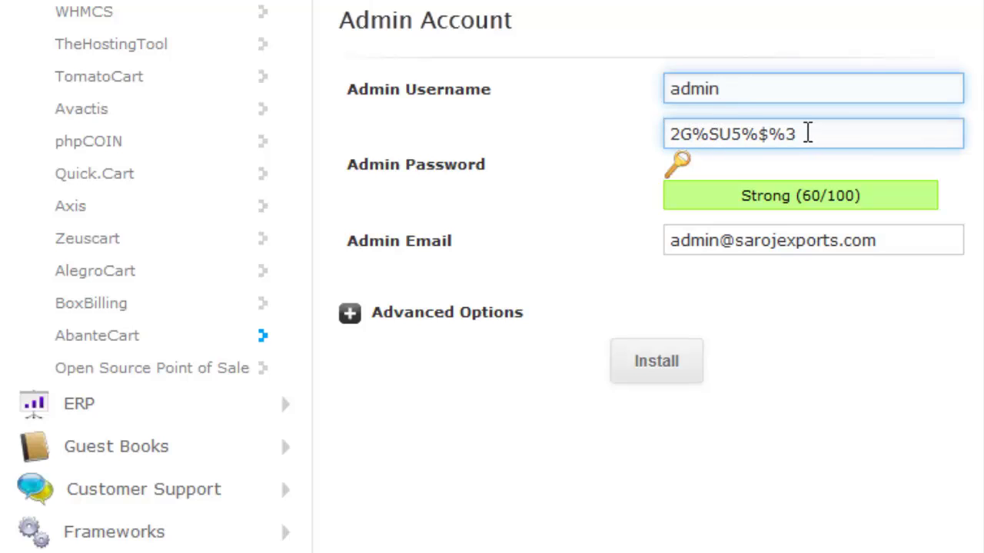
triple_click(811, 135)
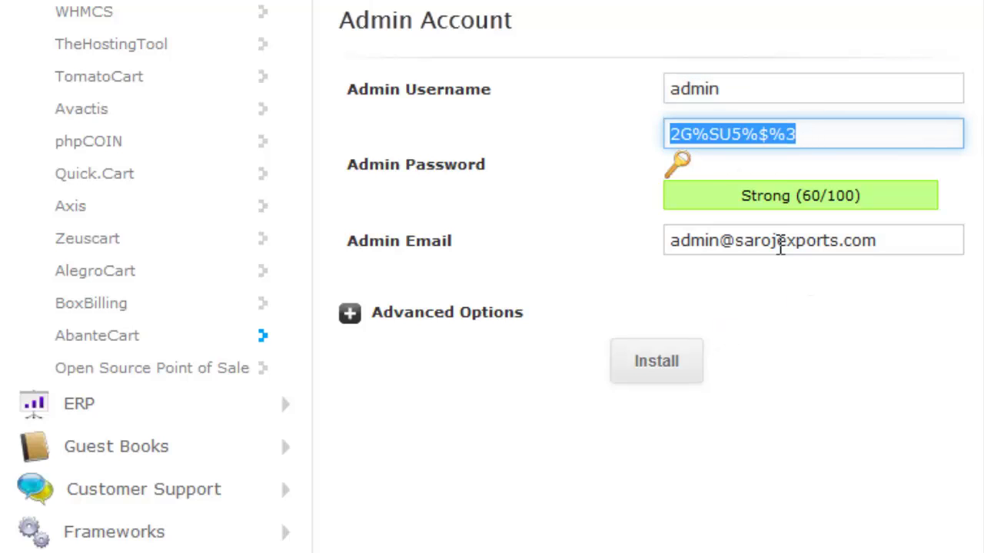
click(699, 245)
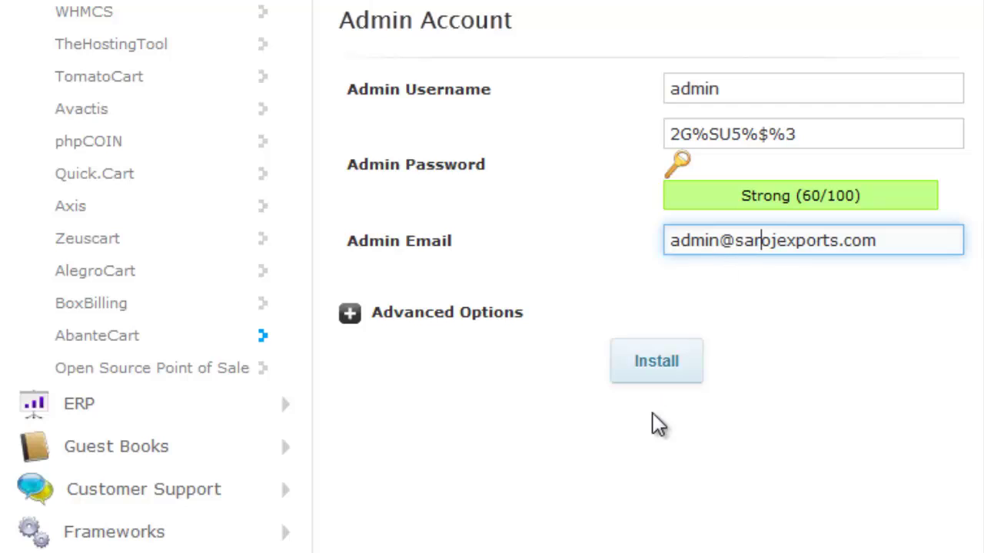
click(349, 315)
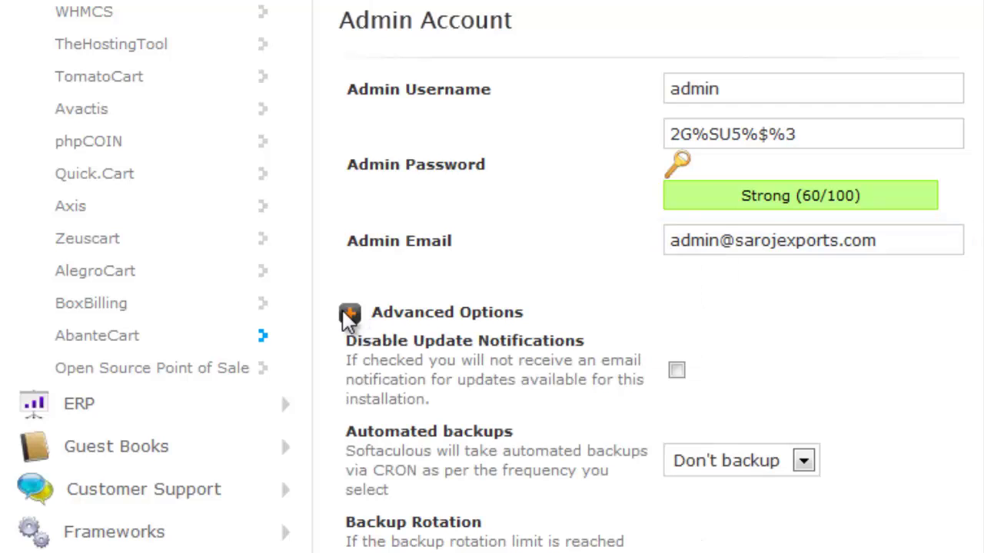
scroll(348, 318, down, 4)
scroll(350, 207, up, 1)
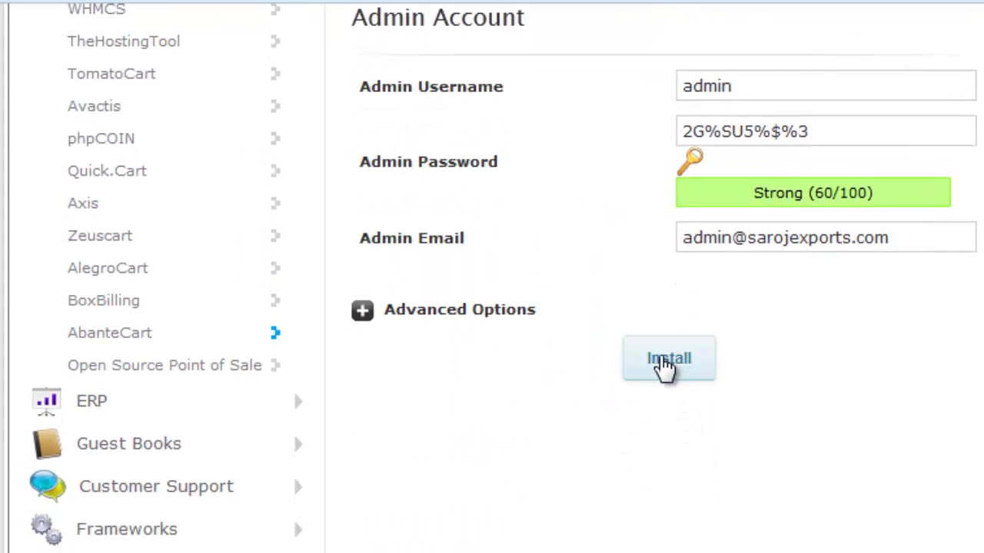
click(665, 364)
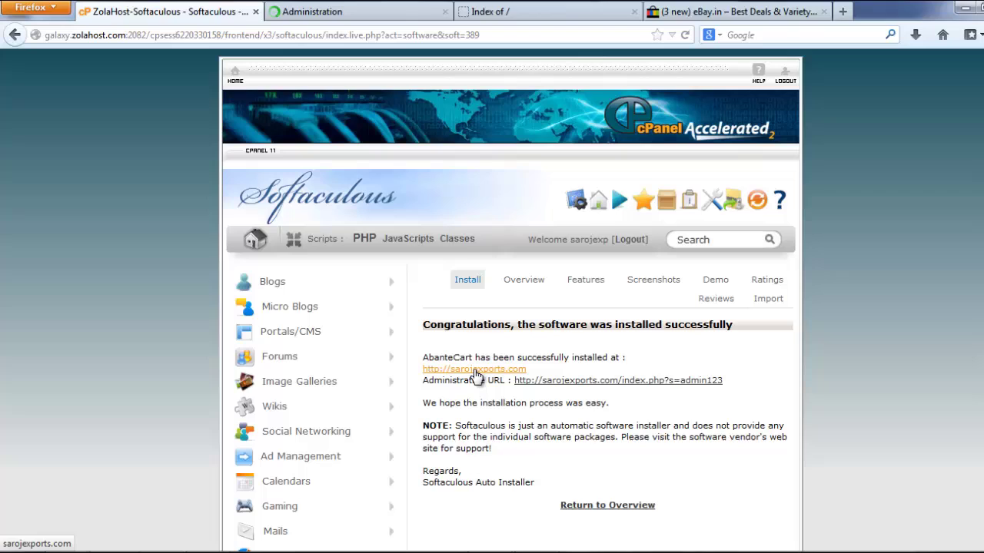
Open the newly installed AbanteCart storefront at sarojexports.com in a new tab
click(475, 372)
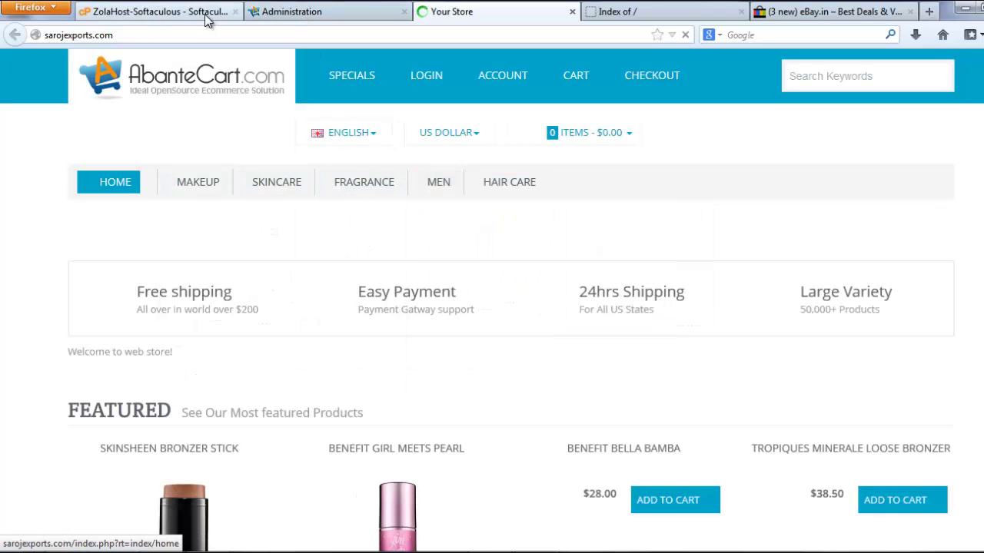
Sign in to the AbanteCart admin page with the new admin username and the pasted password
drag(116, 35, 36, 40)
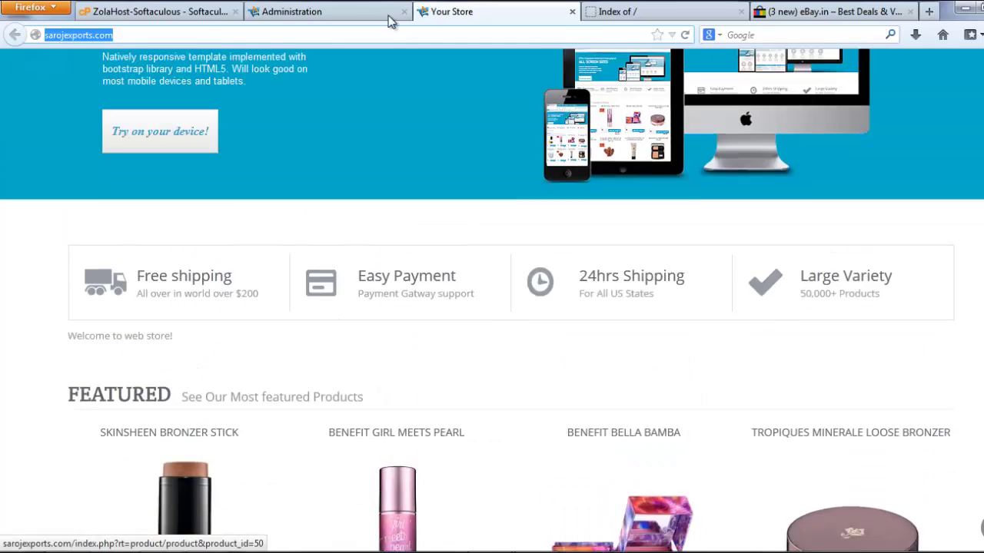
click(341, 10)
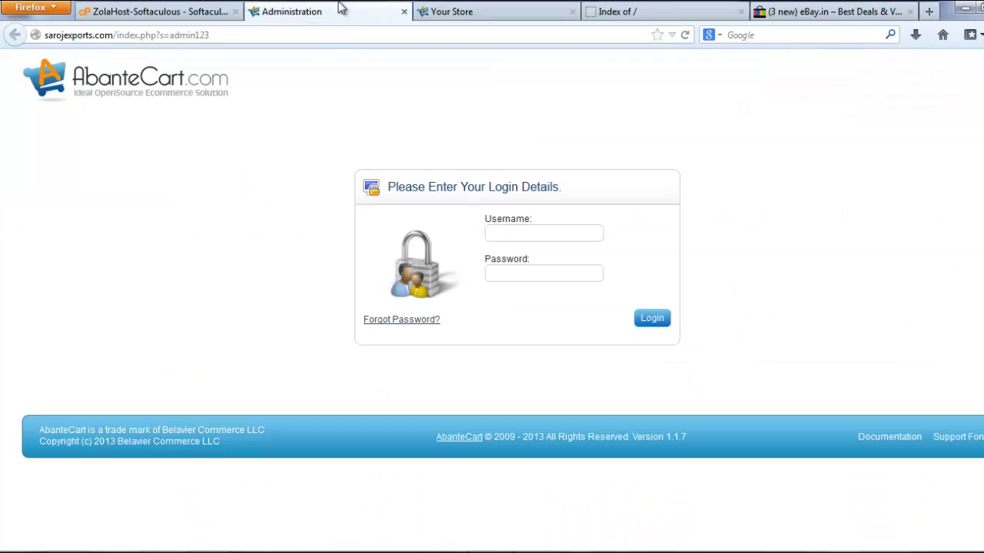
click(535, 232)
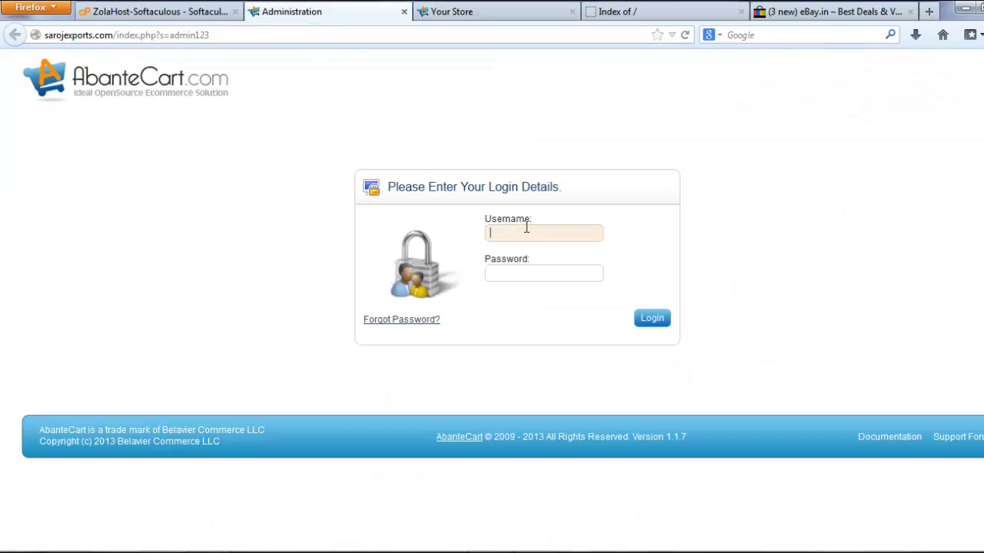
text(admin)
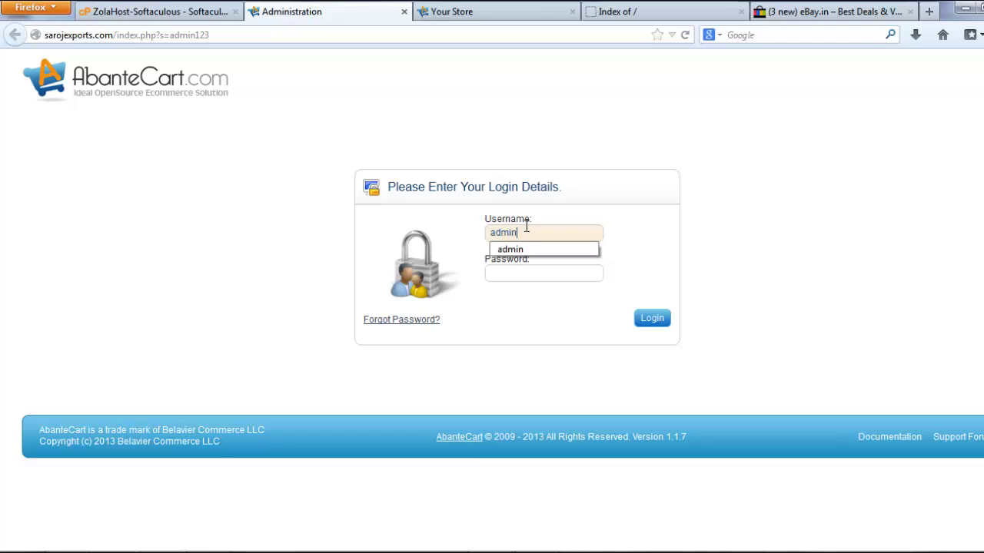
click(528, 274)
key(ctrl+v)
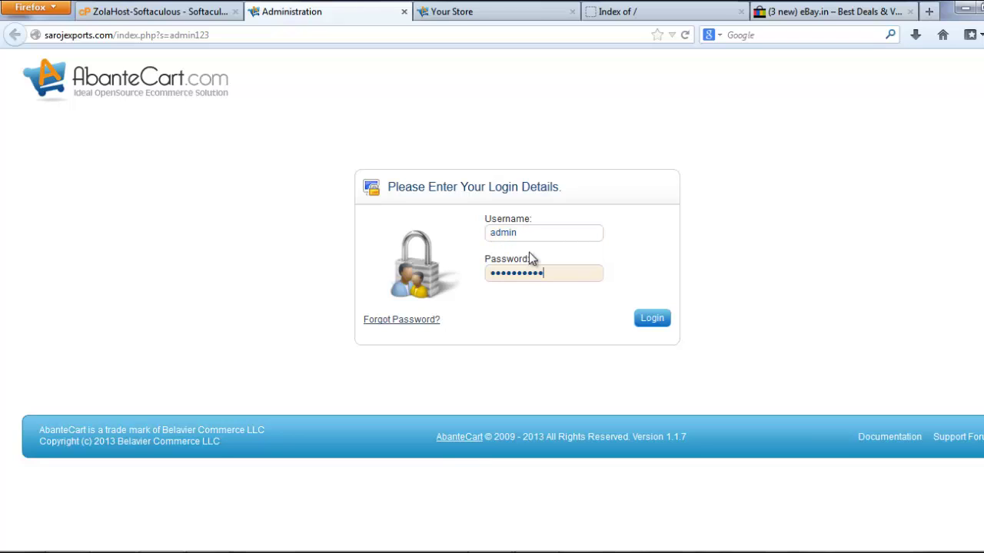
click(661, 331)
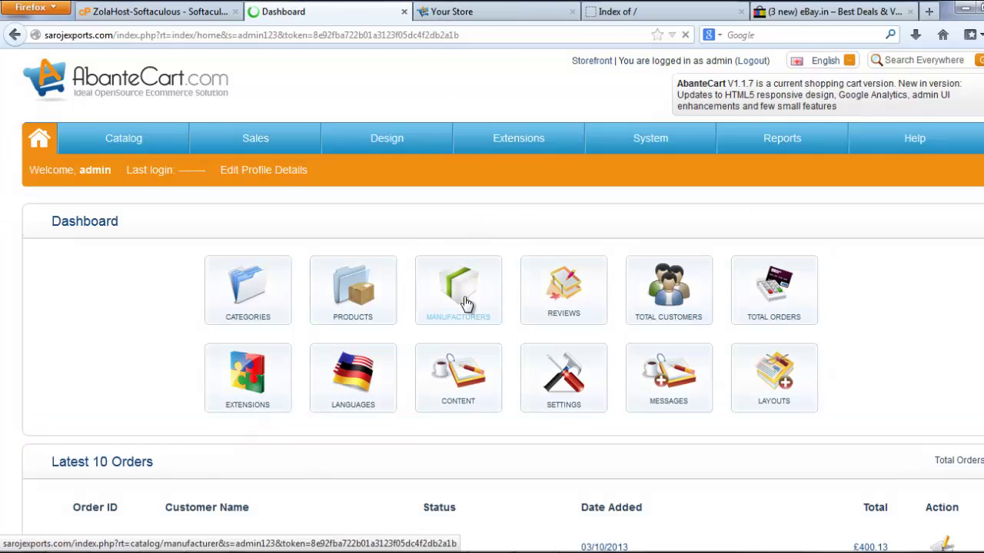
scroll(462, 296, down, 4)
scroll(462, 294, down, 6)
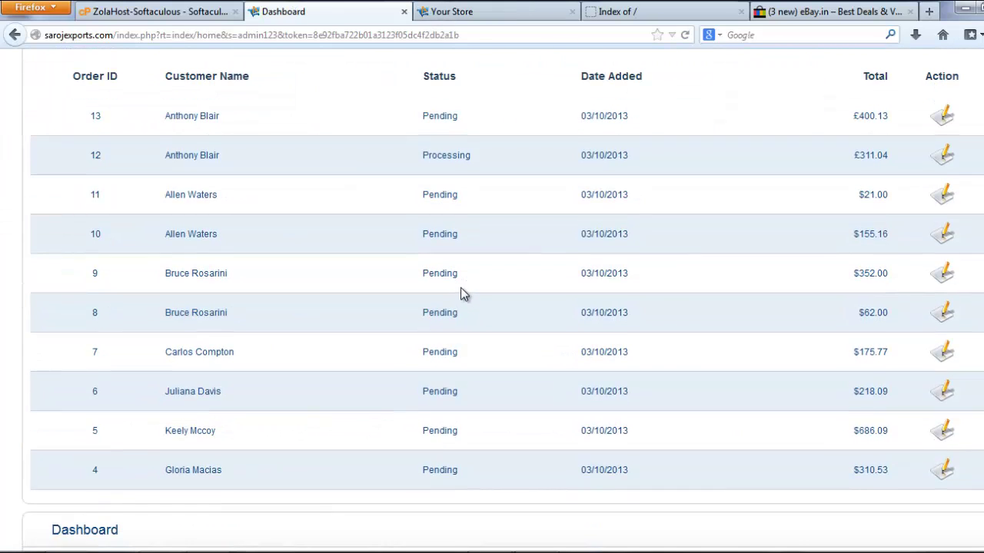
scroll(461, 291, up, 8)
scroll(288, 220, up, 2)
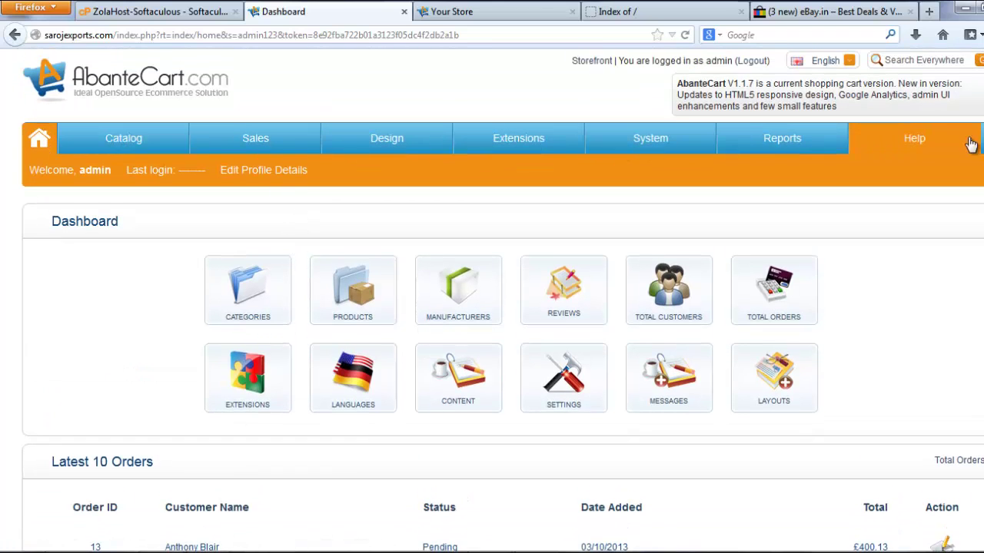
scroll(318, 275, down, 9)
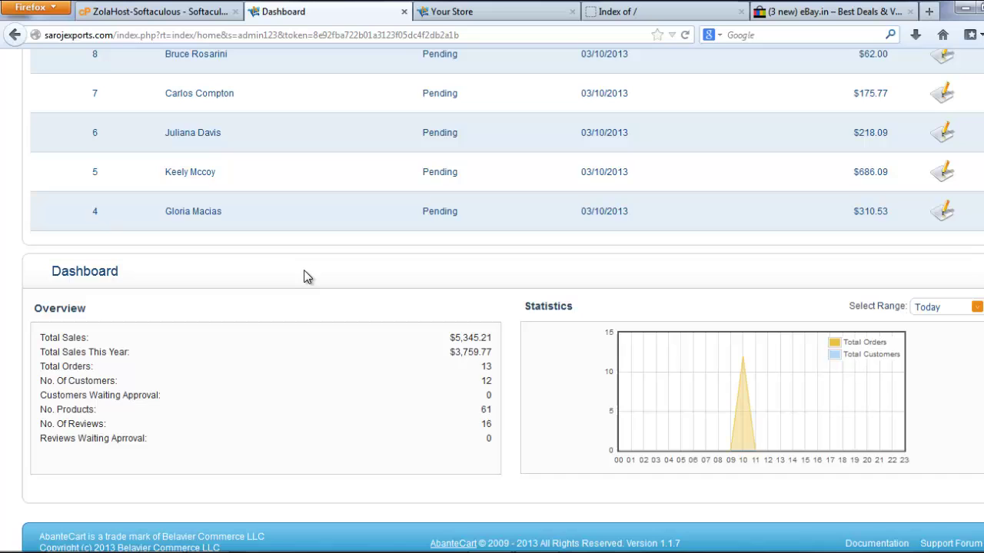
scroll(305, 275, up, 10)
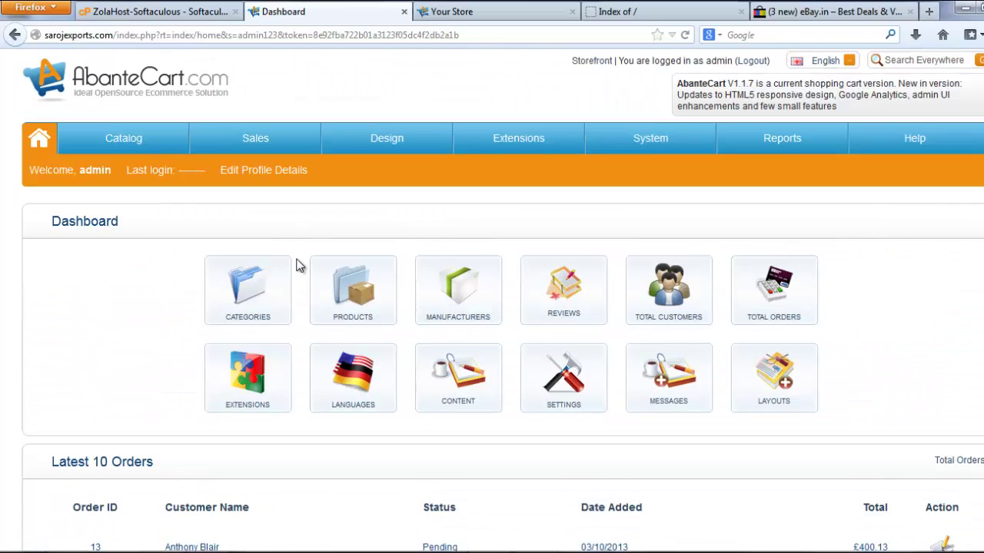